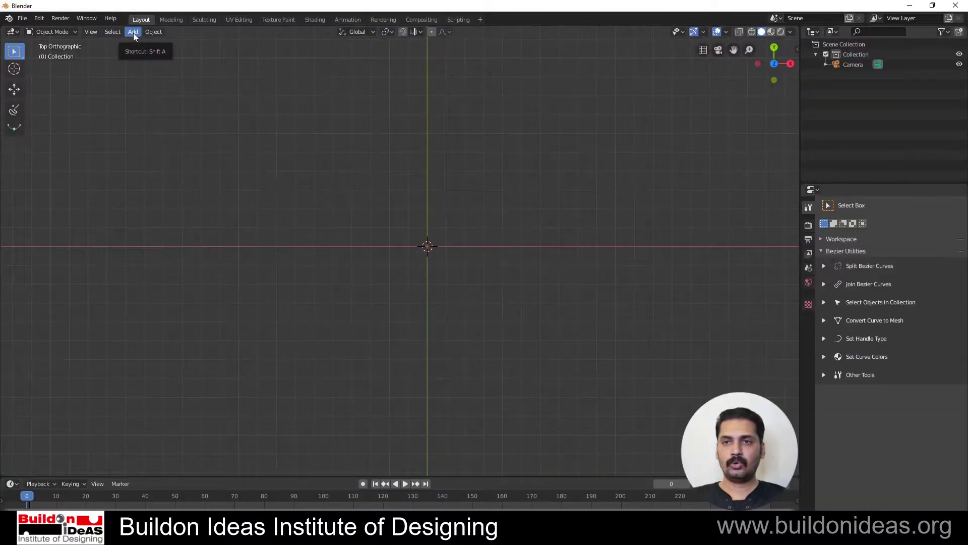
Reopen roof.blend from the File menu's recent files list.
left_click(23, 18)
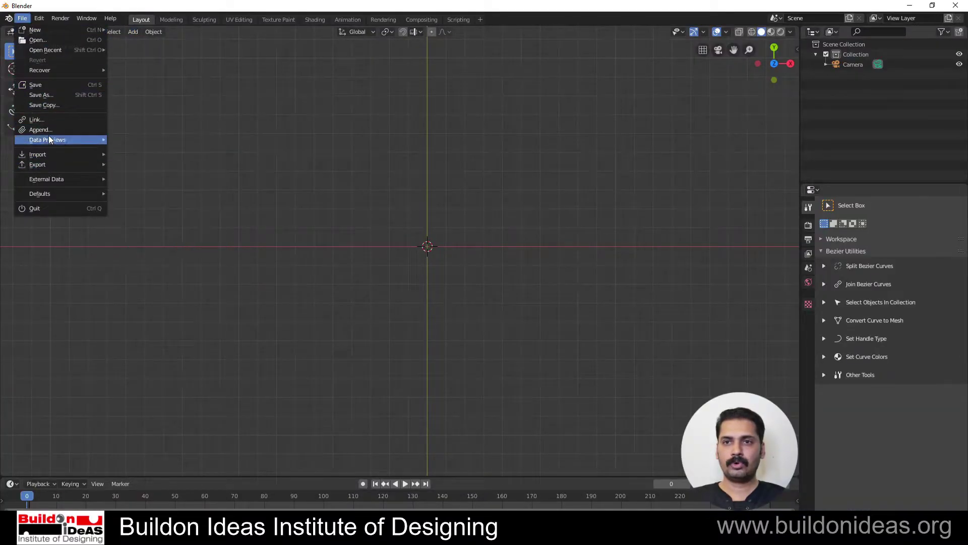
mouse_move(44, 46)
left_click(162, 51)
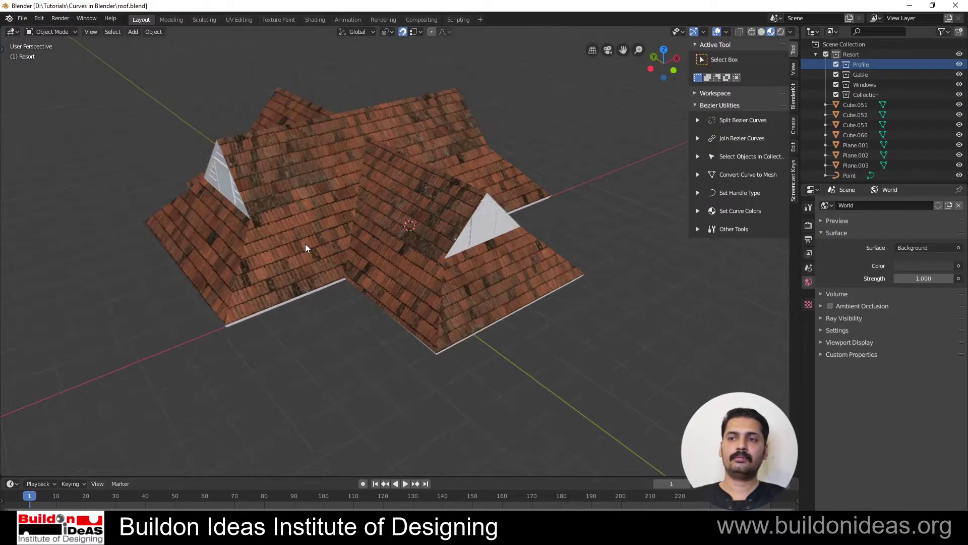
Orbit and pan around the roof to see its underside, sides and top.
middle_click_drag(294, 282, 260, 241)
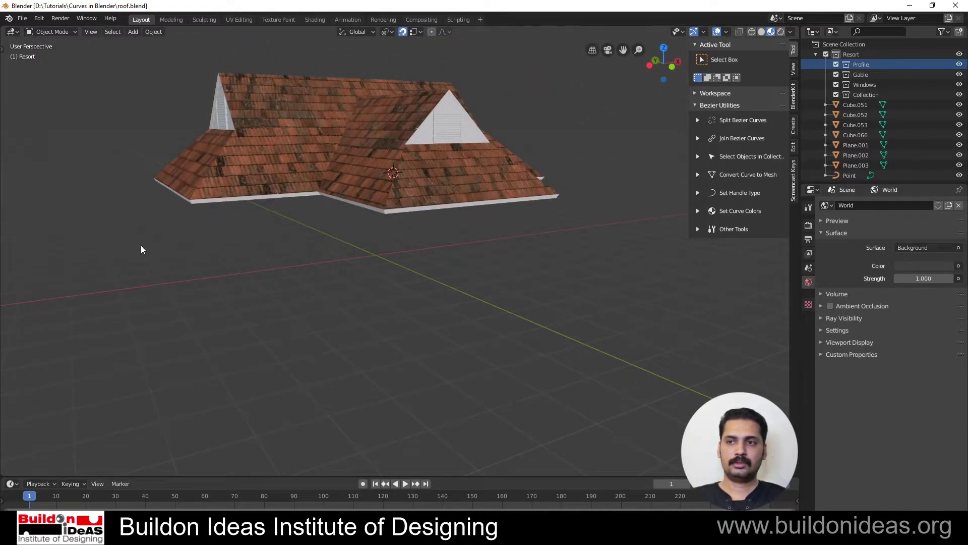
middle_click_drag(352, 253, 347, 267)
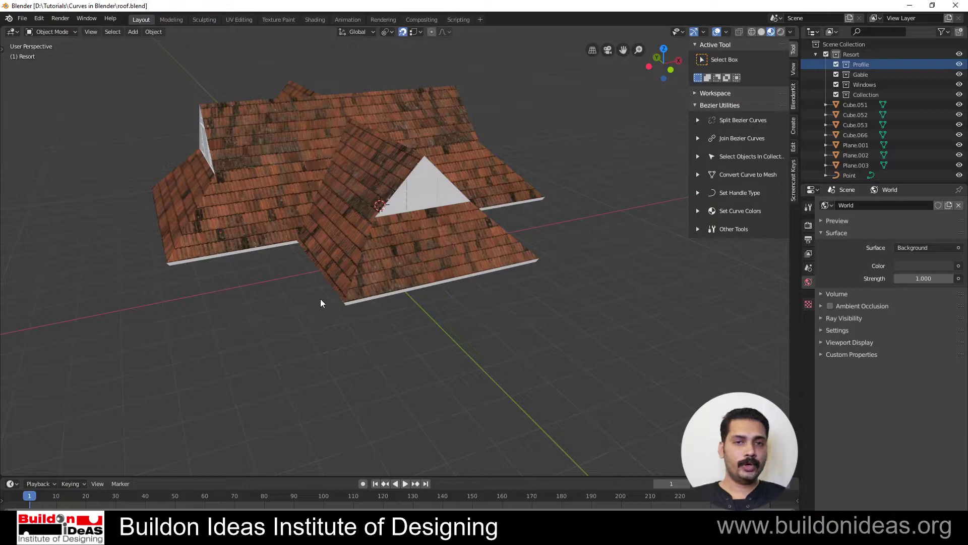
middle_click_drag(269, 289, 308, 258, "shift")
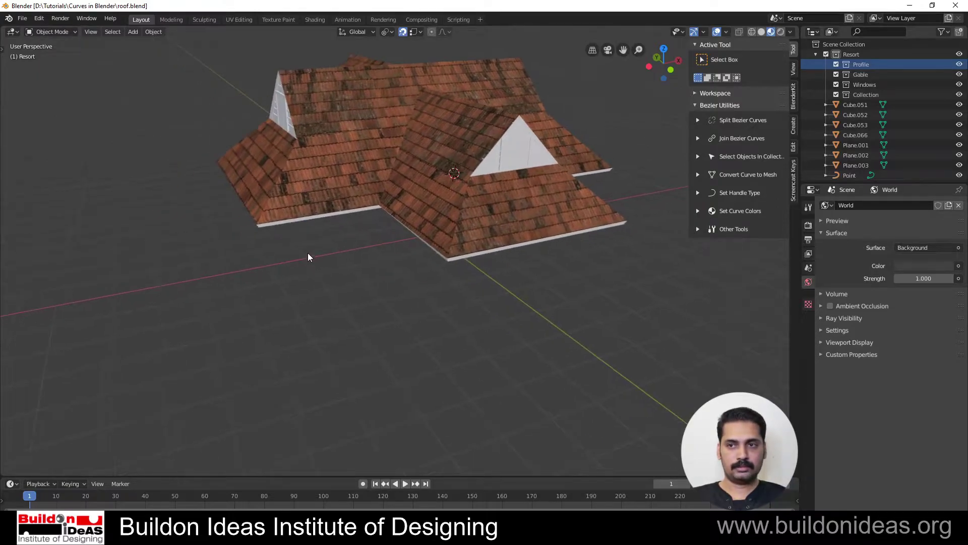
Switch to Top Orthographic view and recentre the cross-shaped roof.
key("KP_1")
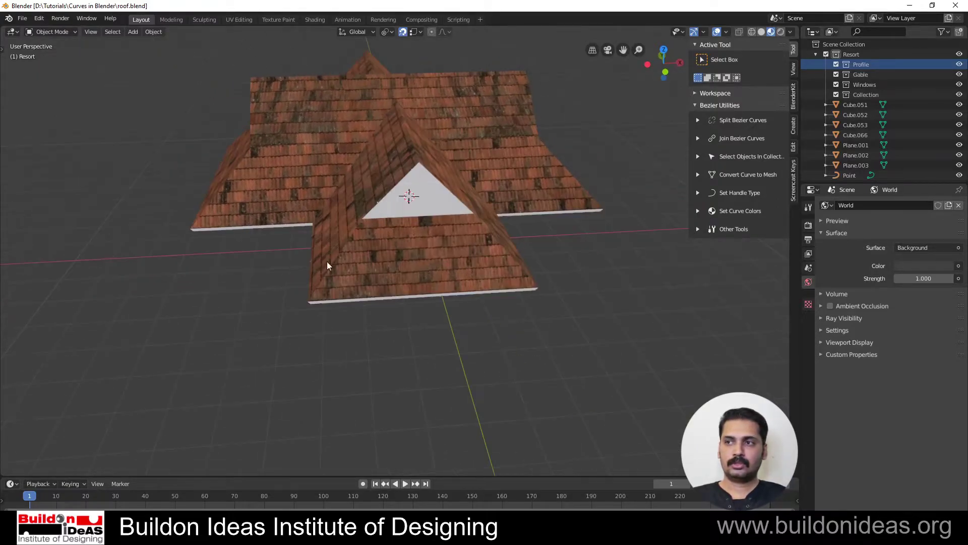
left_click(663, 49)
scroll(200, 219, "down", 1)
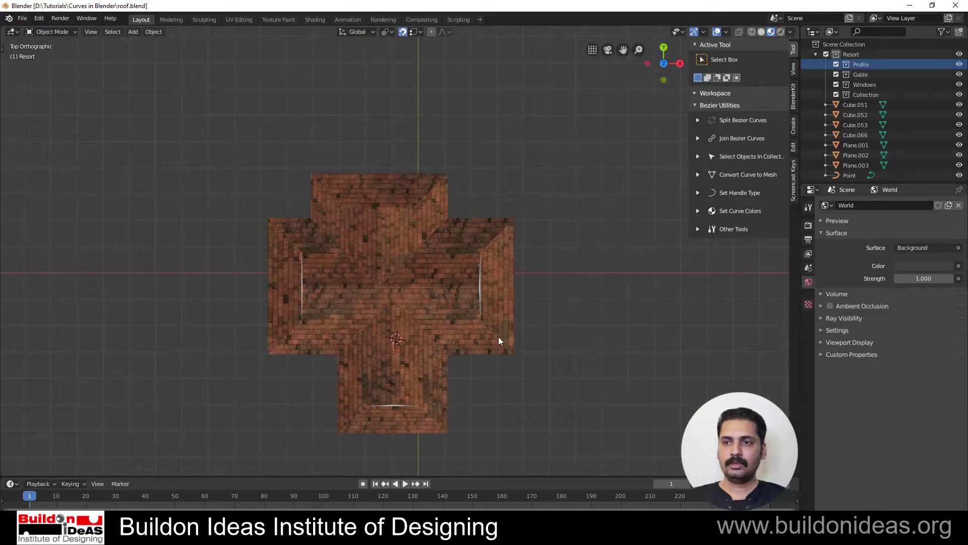
middle_click_drag(499, 337, 465, 267, "shift")
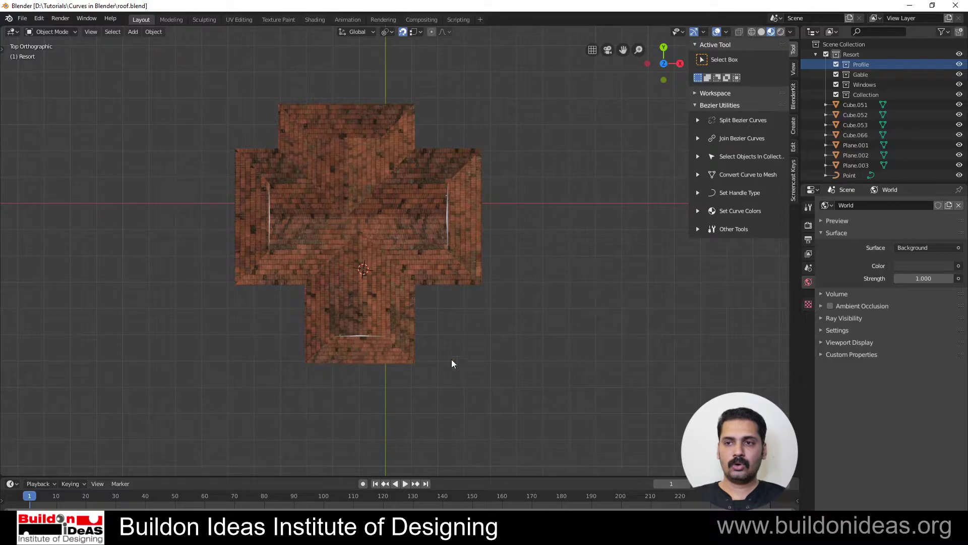
left_click(133, 33)
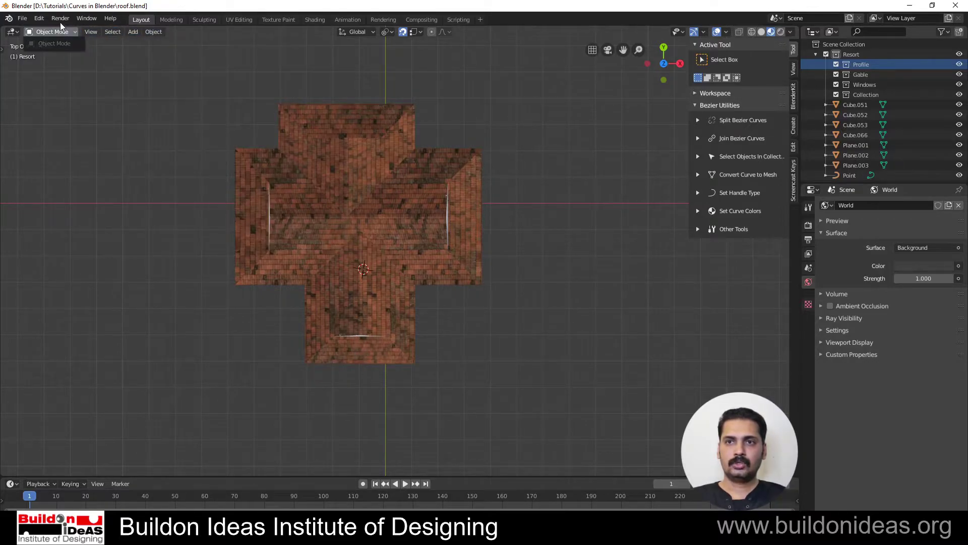
left_click(38, 19)
In Preferences, filter the add-ons list by 'EXTRA'.
left_click(56, 151)
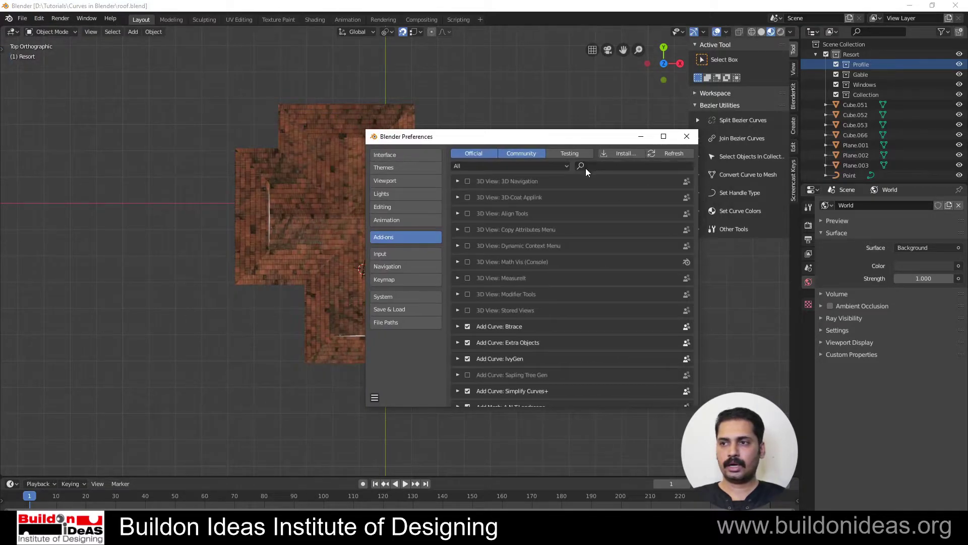
left_click(594, 166)
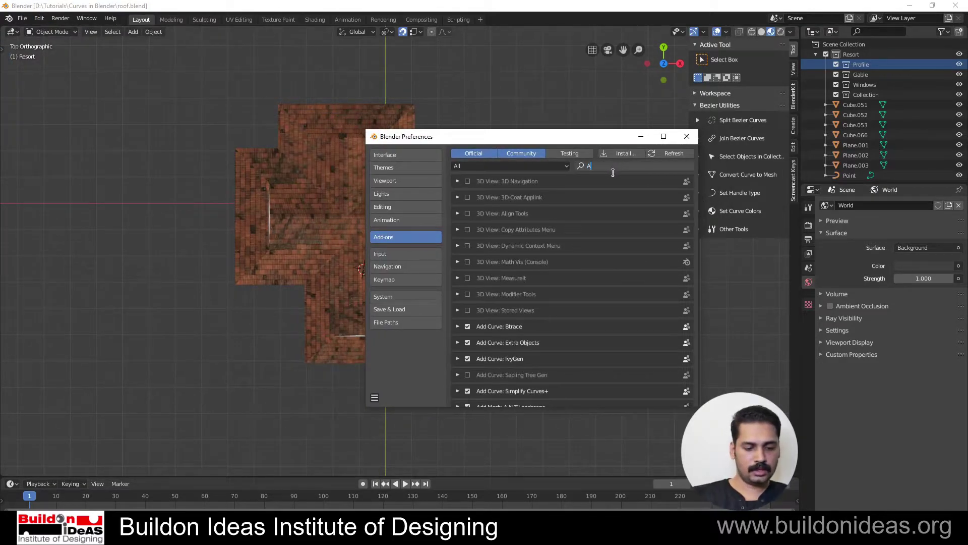
type("cu")
key("BackSpace")
key("BackSpace")
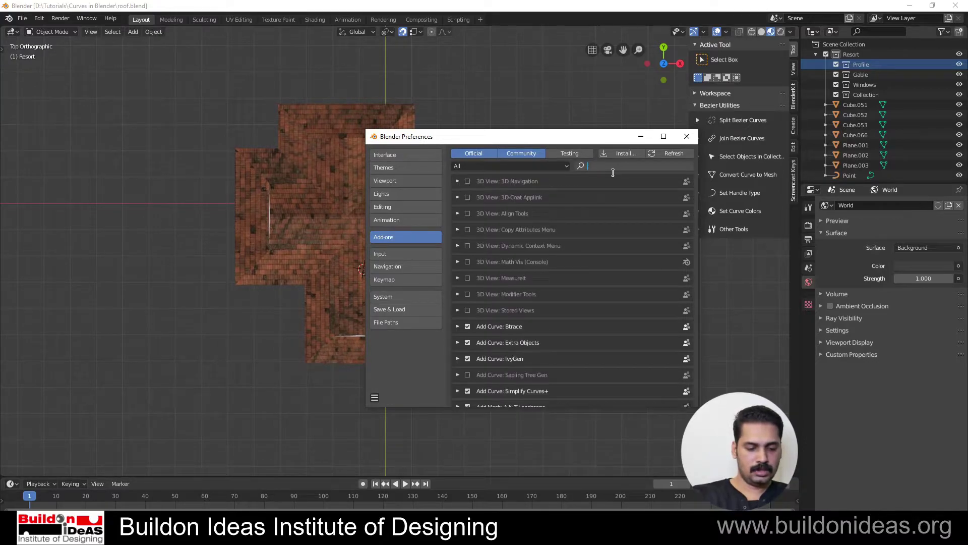
type("EXTRA")
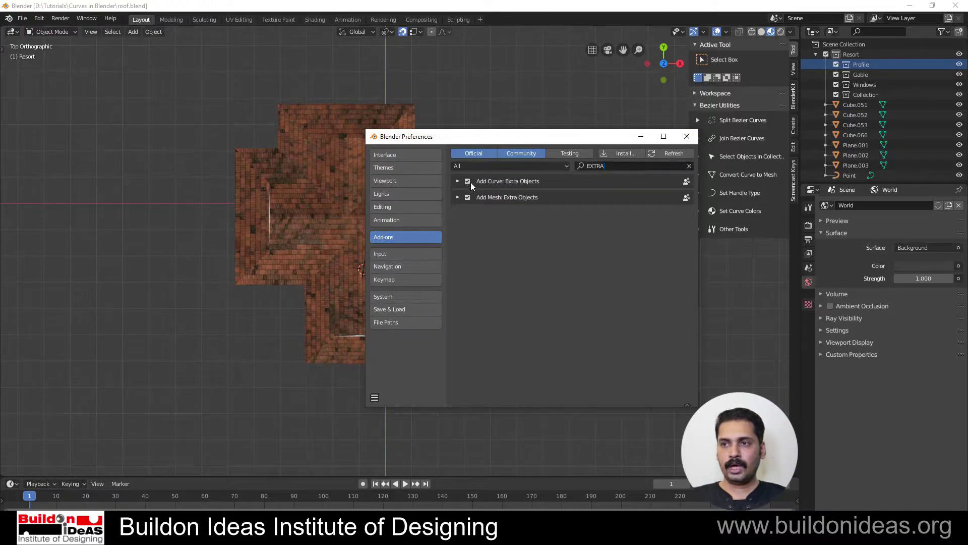
Enable the Add Curve: Extra Objects add-on and check the Add > Curve menu's new types.
left_click(133, 32)
mouse_move(140, 54)
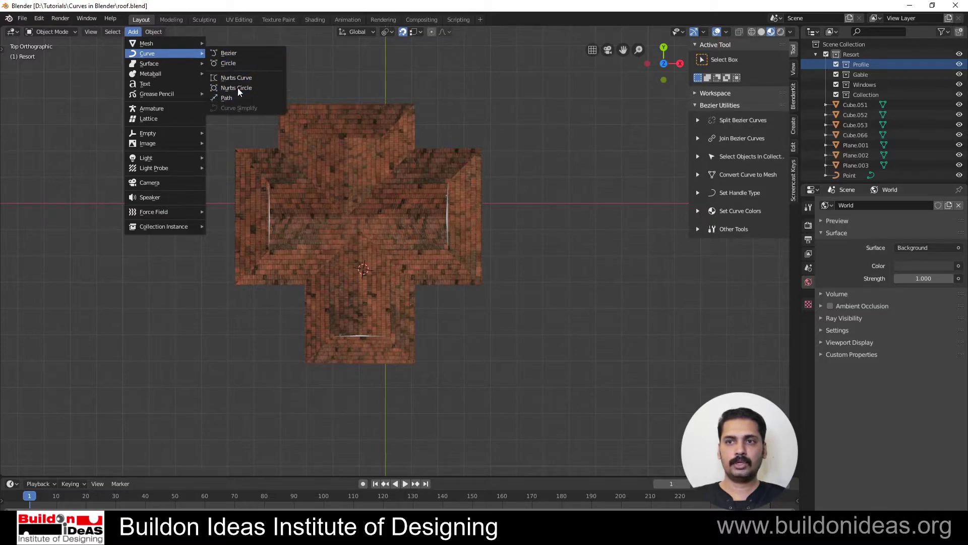
left_click(39, 18)
left_click(56, 152)
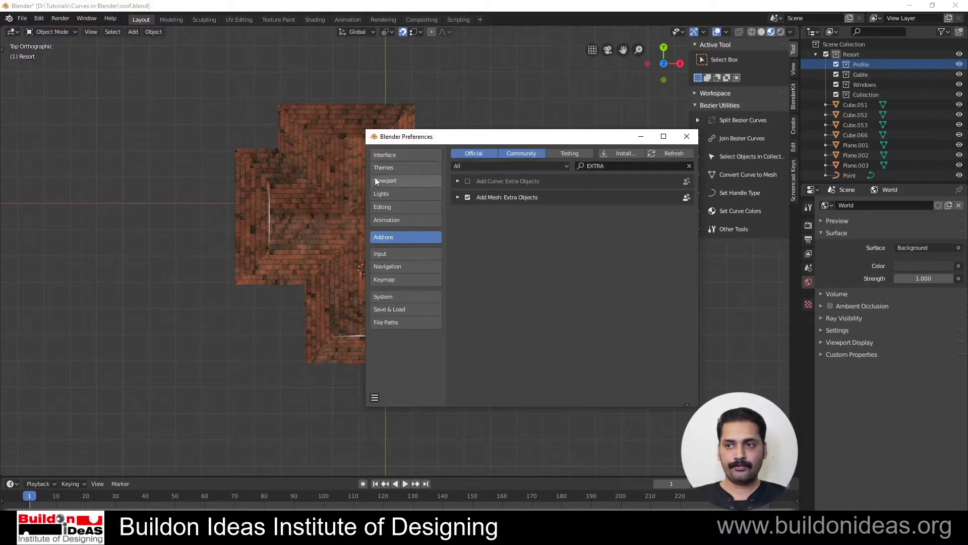
left_click_drag(452, 137, 427, 95)
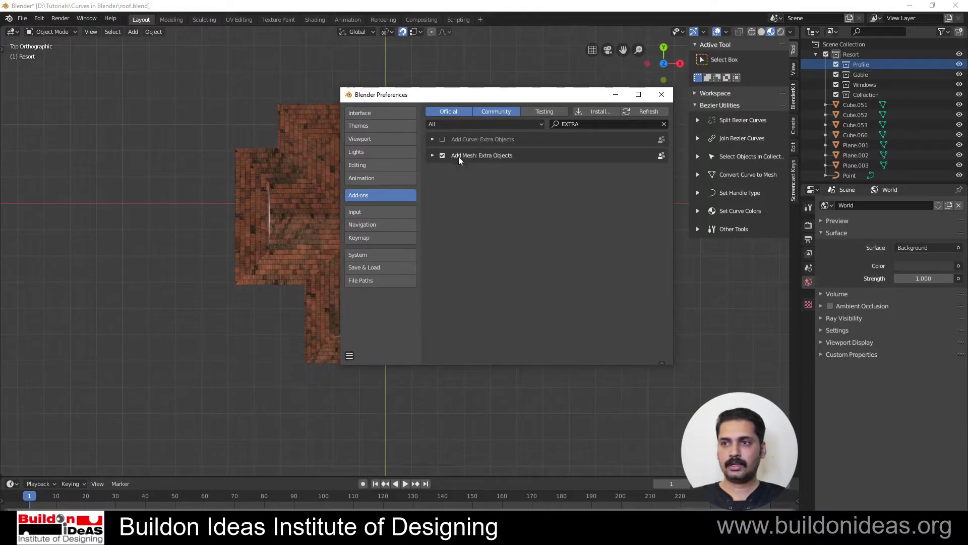
left_click(442, 140)
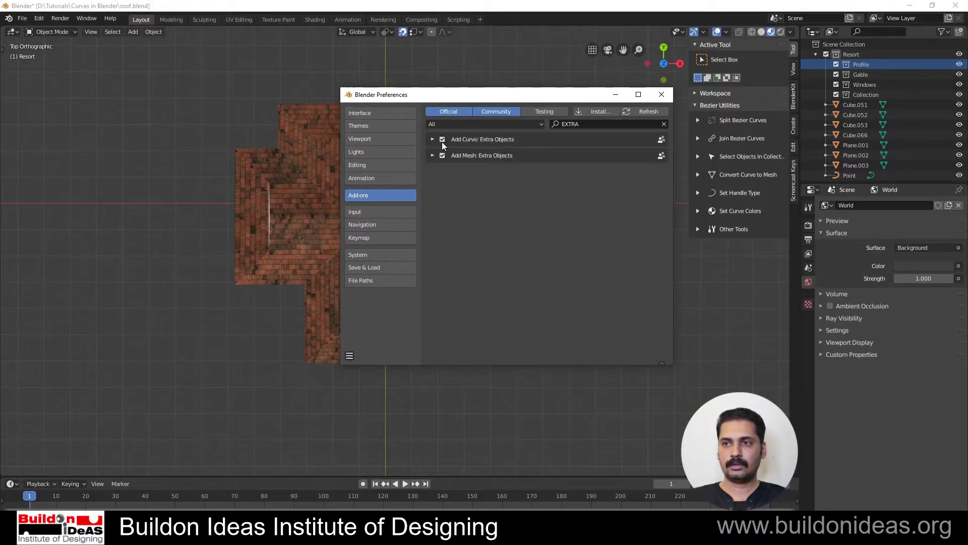
left_click(131, 32)
mouse_move(144, 51)
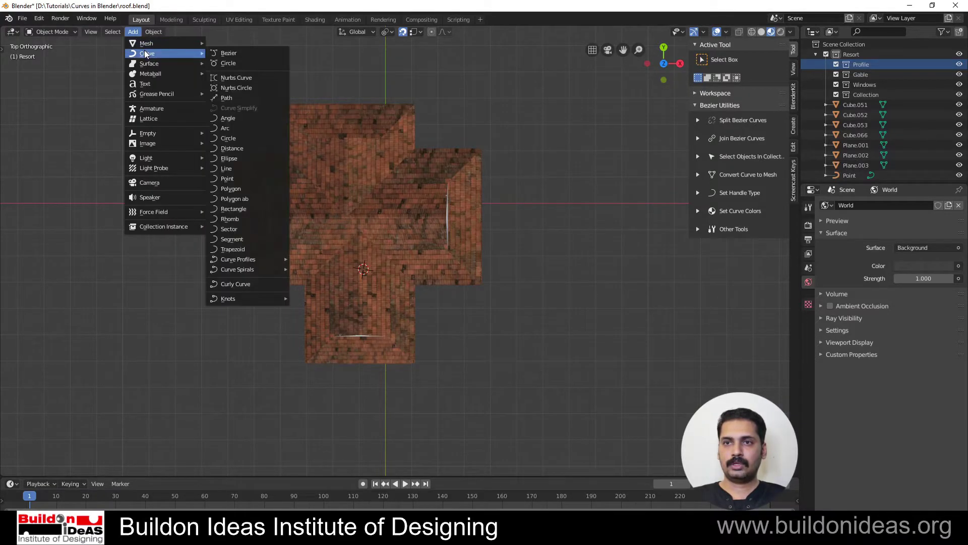
Add a Point curve and move it just left of the roof.
left_click(228, 180)
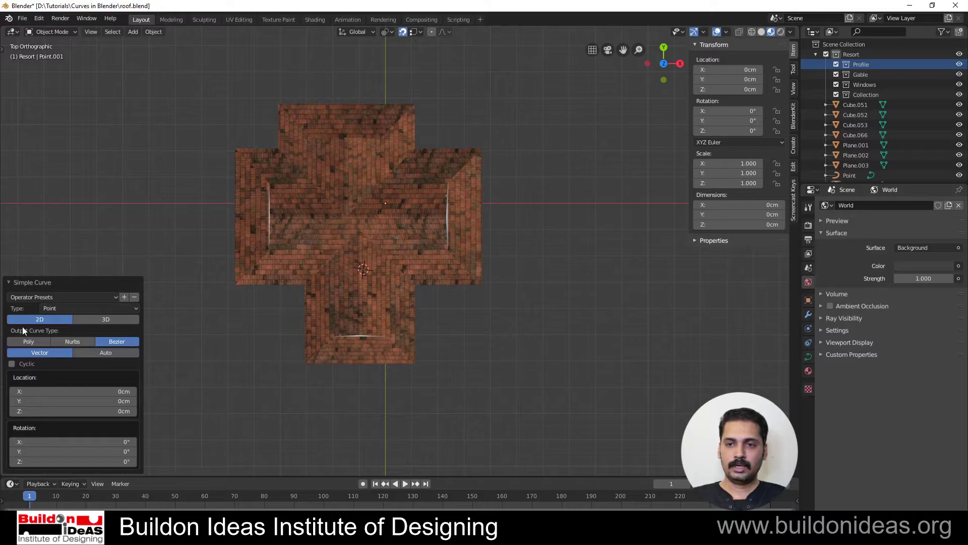
key("g")
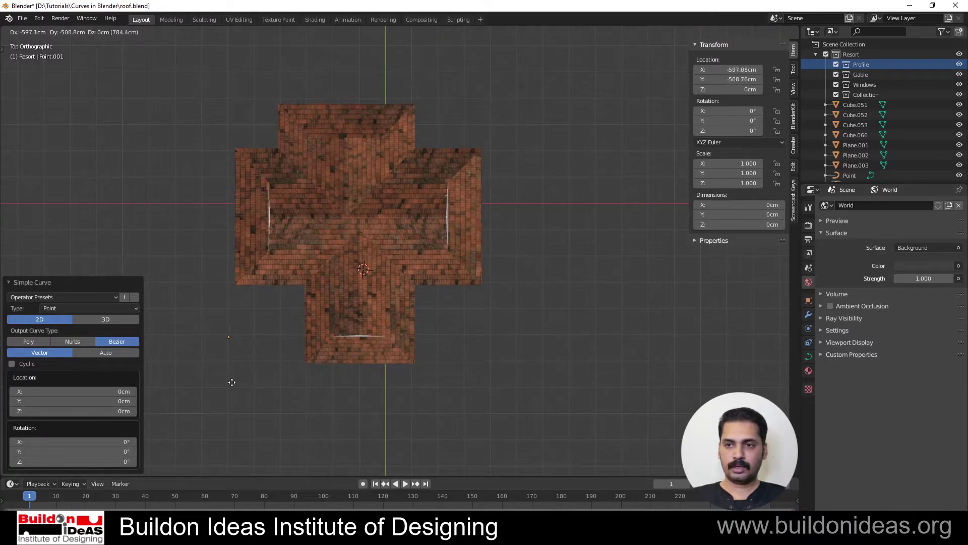
left_click(232, 364)
scroll(183, 385, "up", 2)
middle_click_drag(212, 336, 324, 268, "shift")
scroll(324, 268, "up", 3)
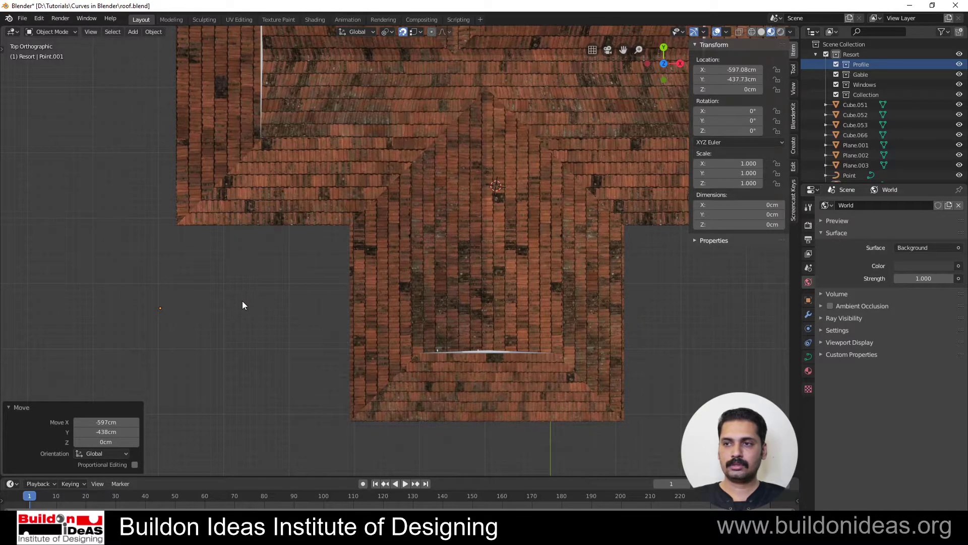
Set the point curve's origin to its geometry and enter Edit Mode.
right_click(255, 268)
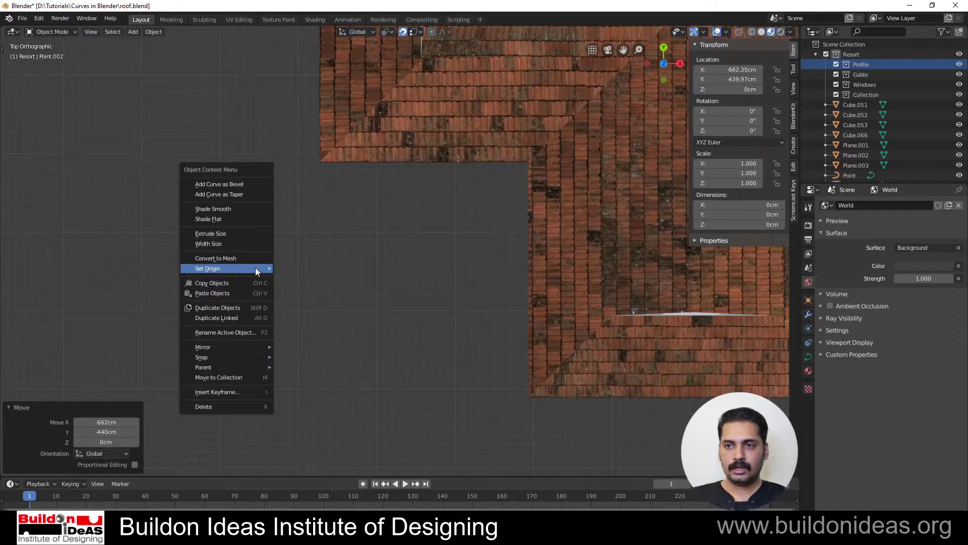
mouse_move(254, 270)
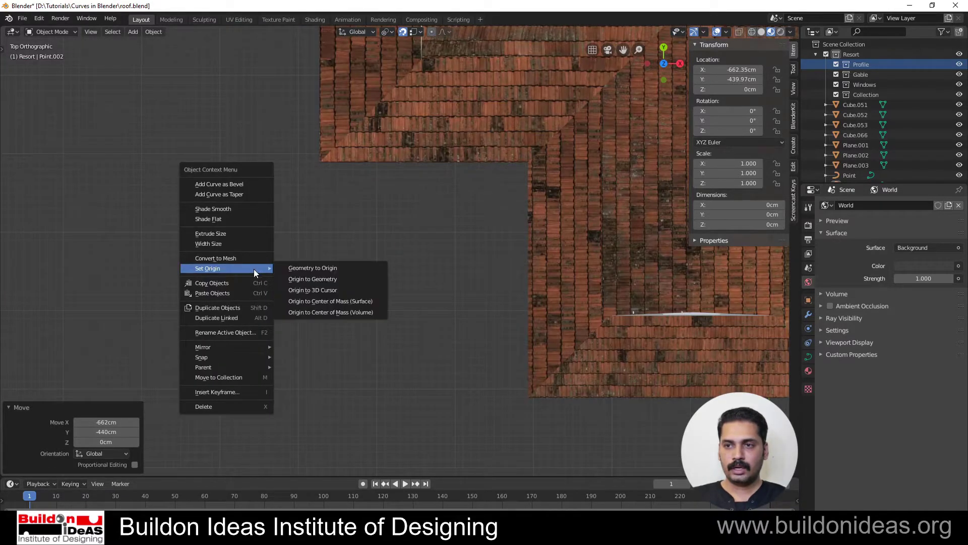
left_click(310, 280)
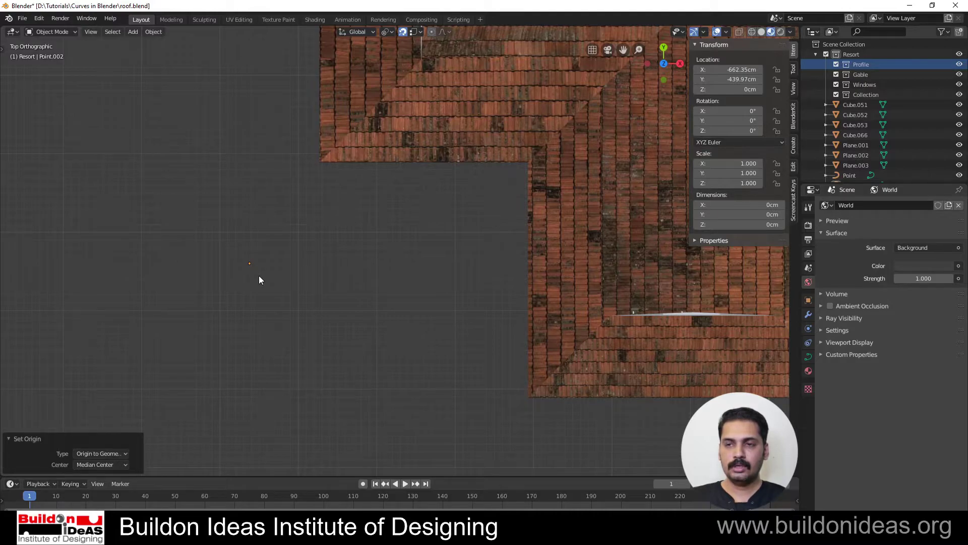
key("Tab")
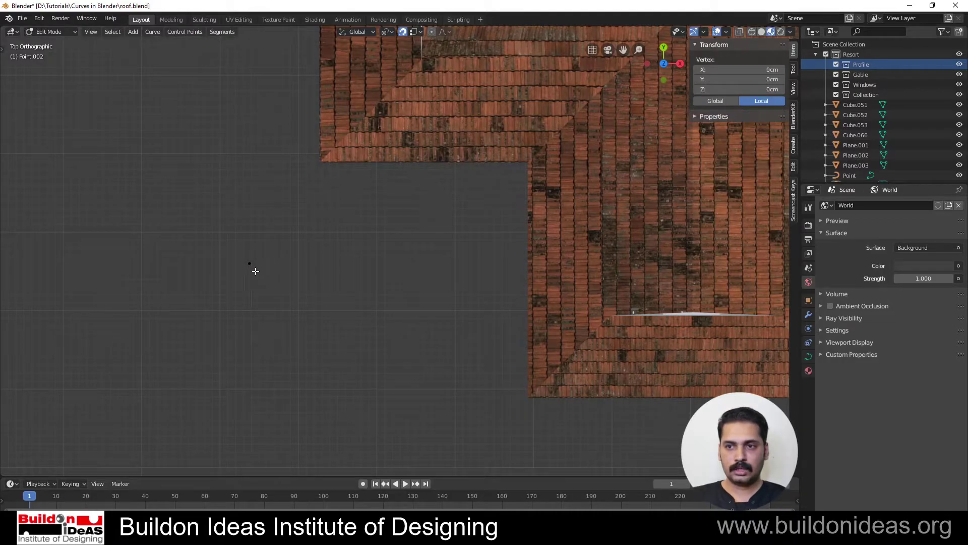
Extrude a second profile point and shift the points left along X.
scroll(237, 270, "up", 3)
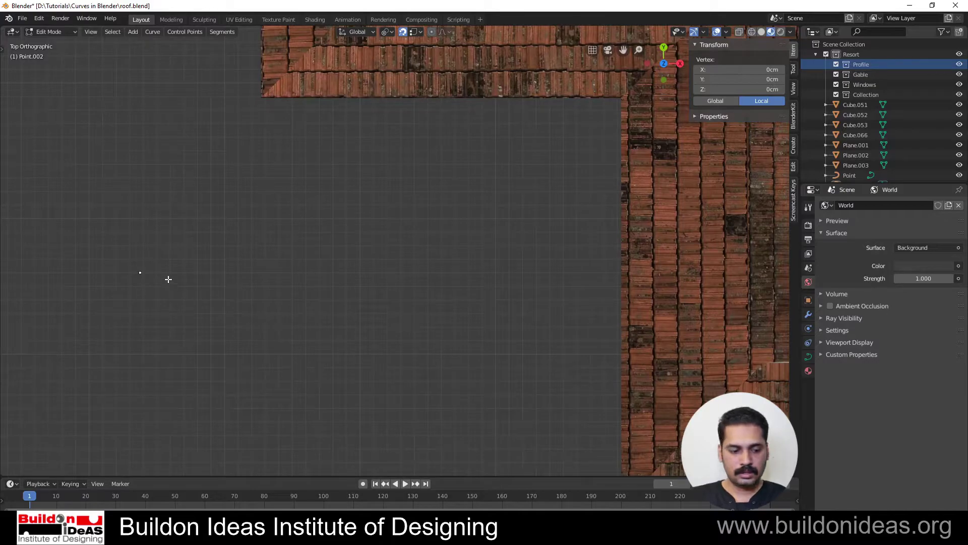
key("e")
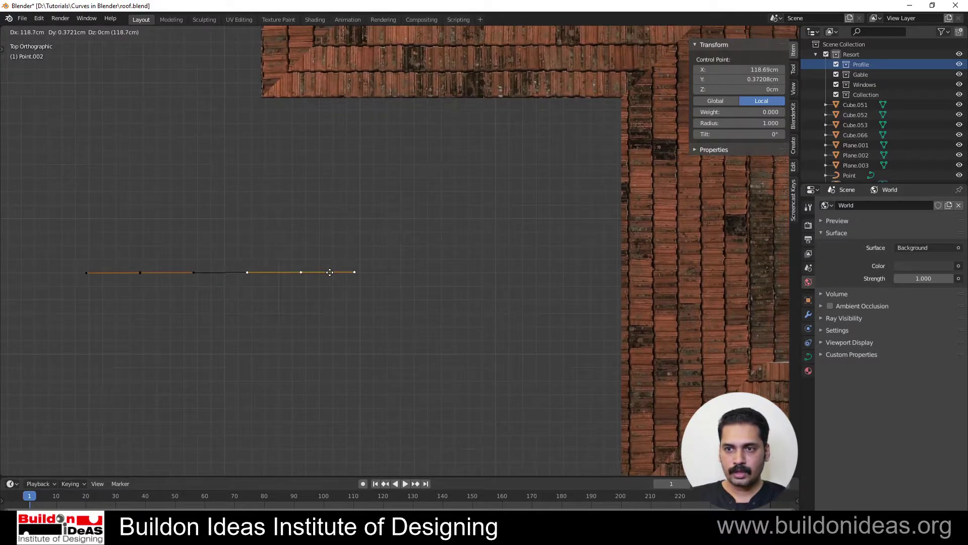
left_click(307, 273)
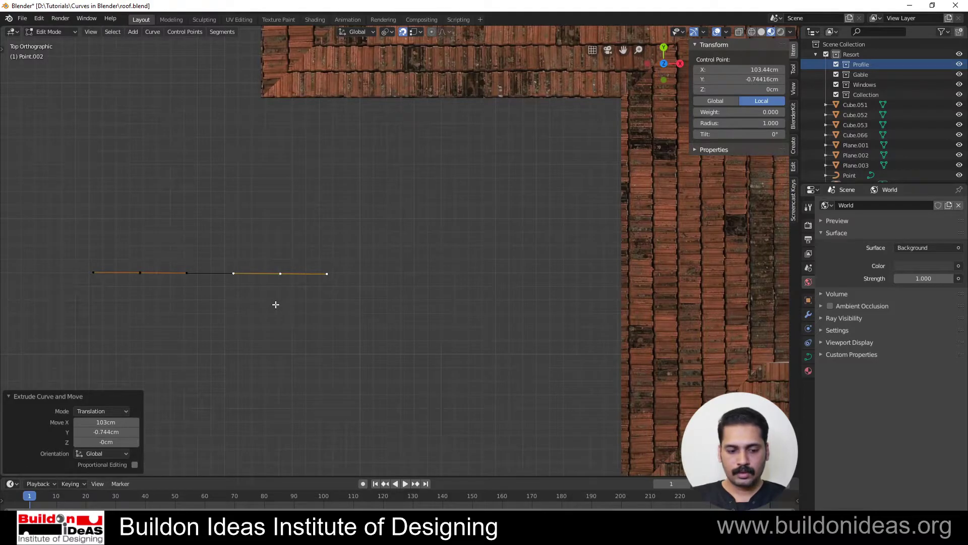
key("g")
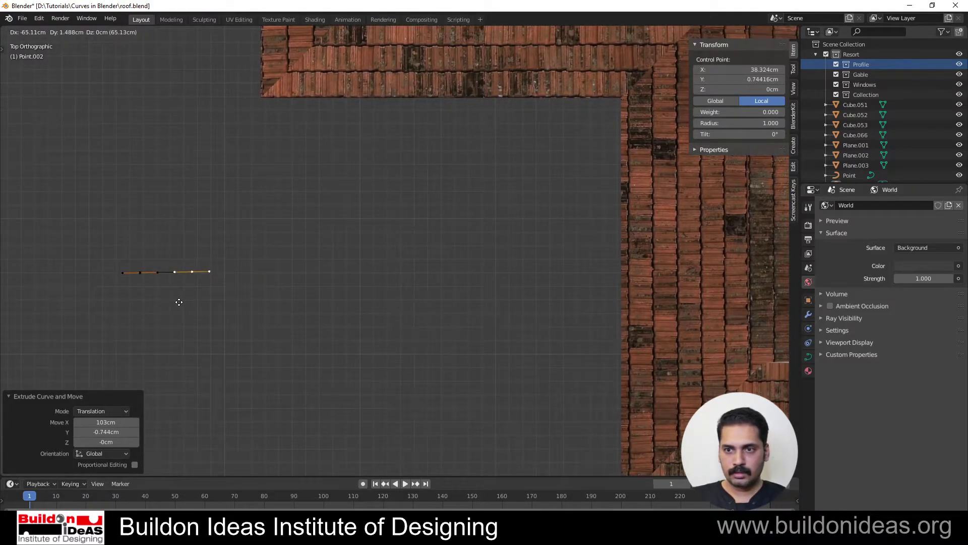
key("x")
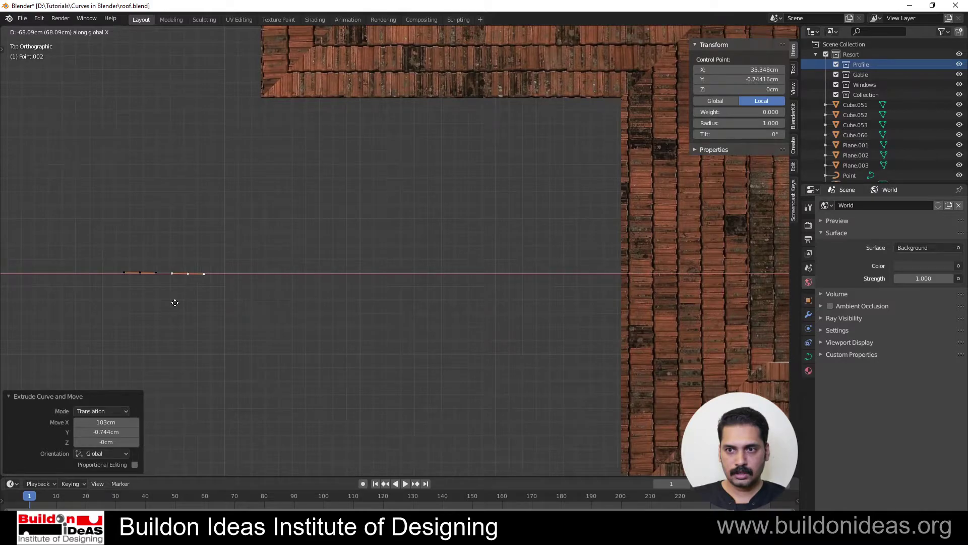
left_click(175, 303)
scroll(174, 318, "up", 3)
middle_click_drag(184, 309, 540, 233, "shift")
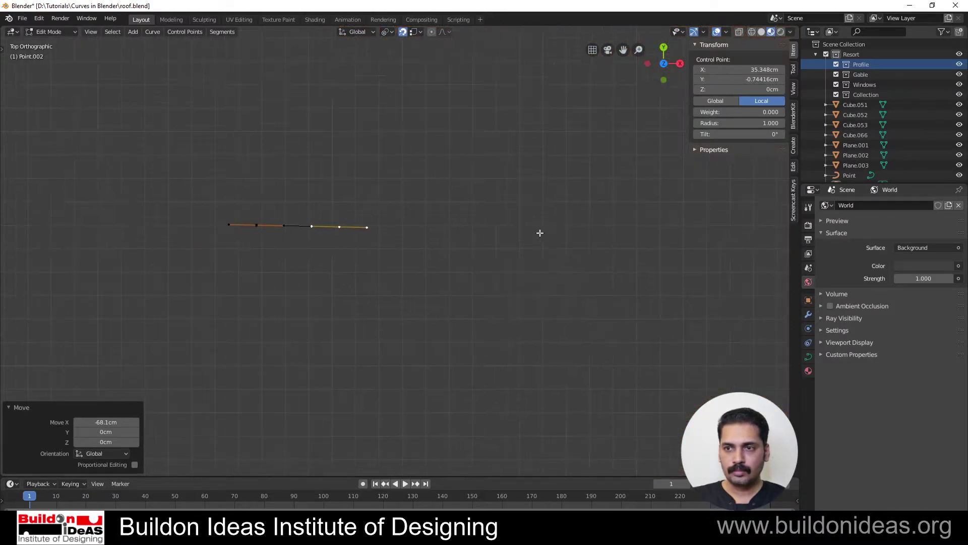
Straighten the curve along Y, then add a short downward step and a leftward step.
key("g")
key("y")
left_click(257, 231)
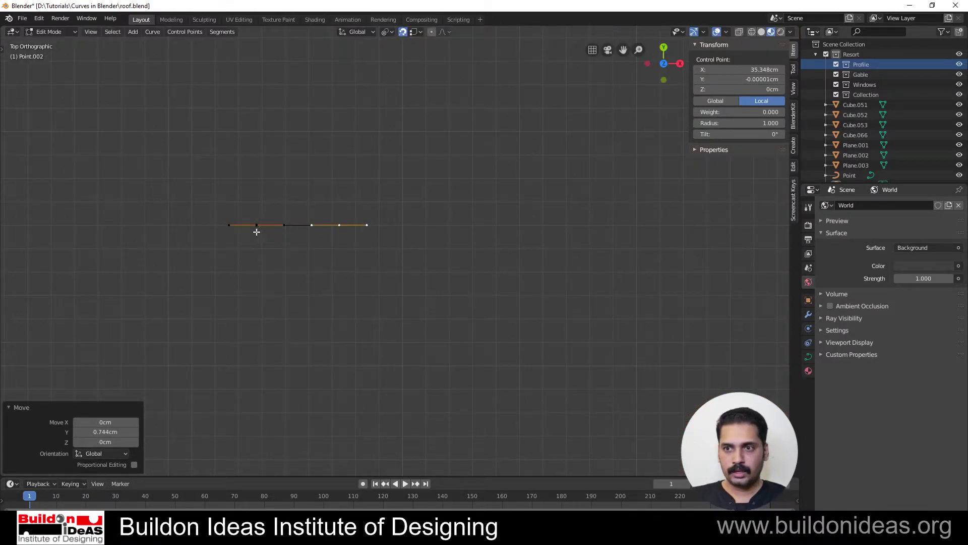
key("g")
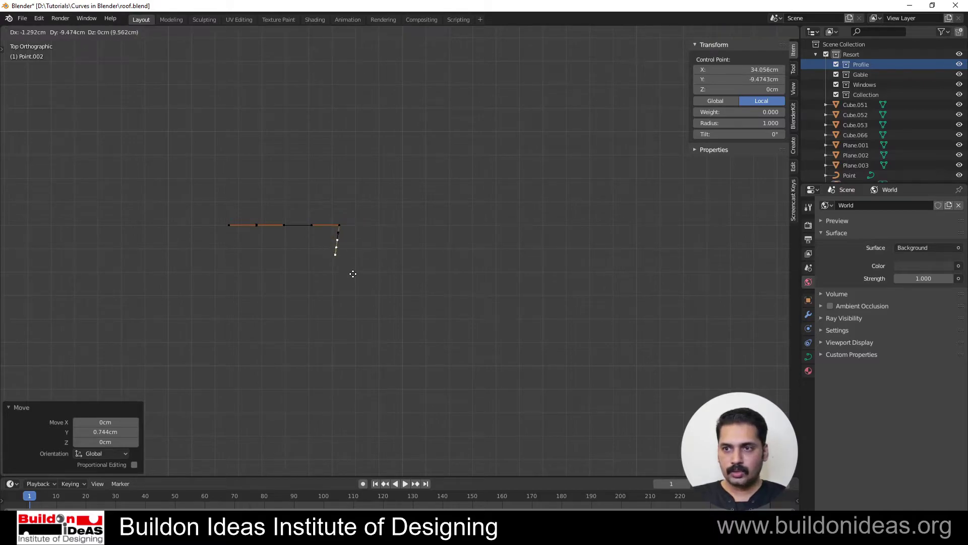
key("y")
left_click(354, 264)
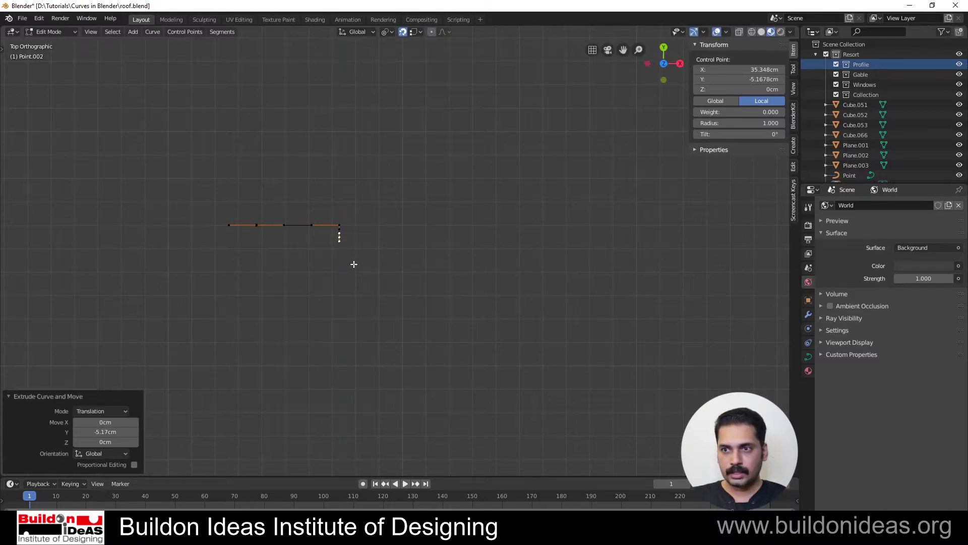
key("e")
key("x")
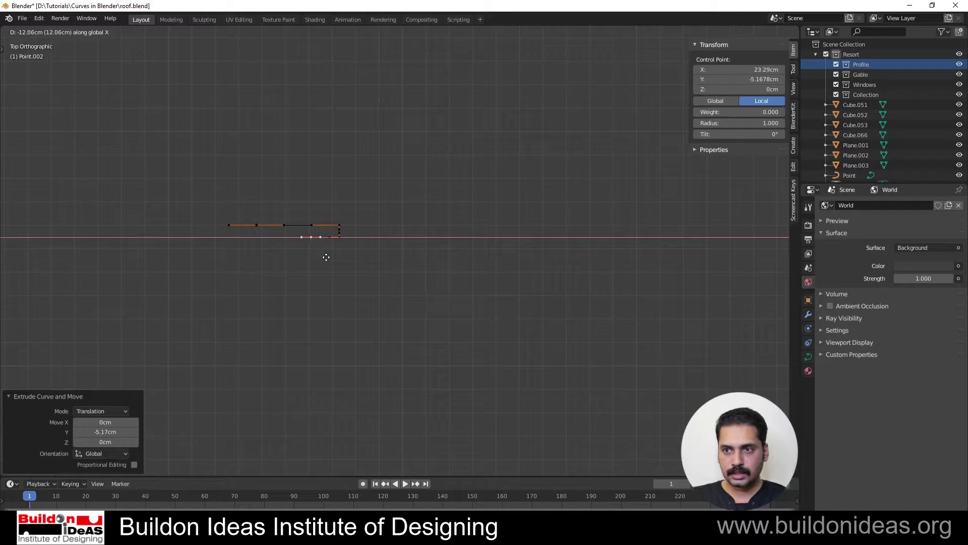
left_click(336, 256)
Extrude a downward step, adjust it along X, then add a sloping segment and short vertical step.
key("e")
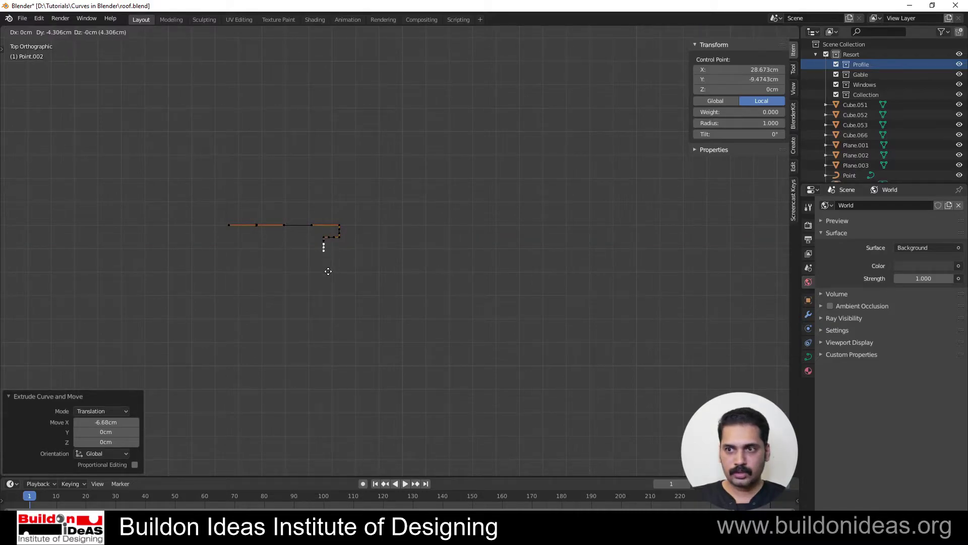
left_click(328, 272)
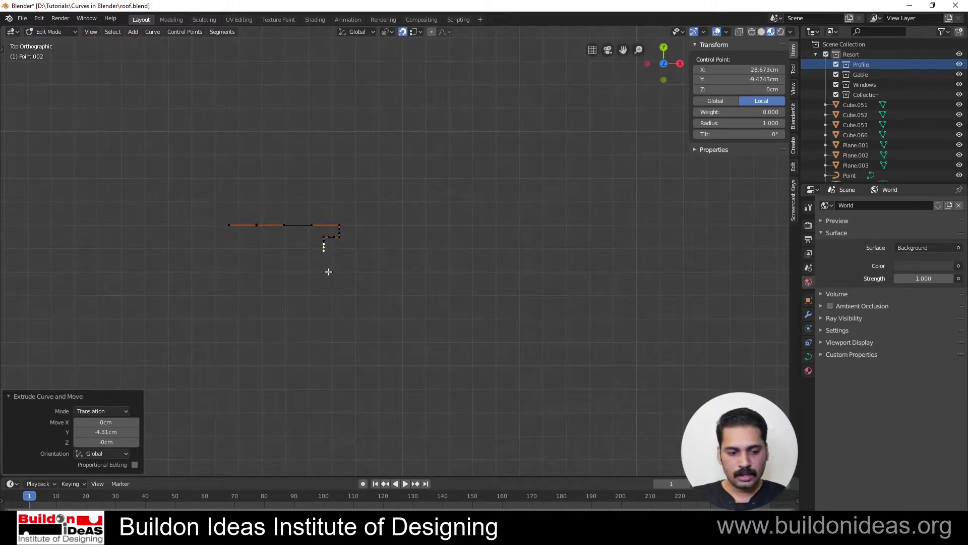
key("g")
key("x")
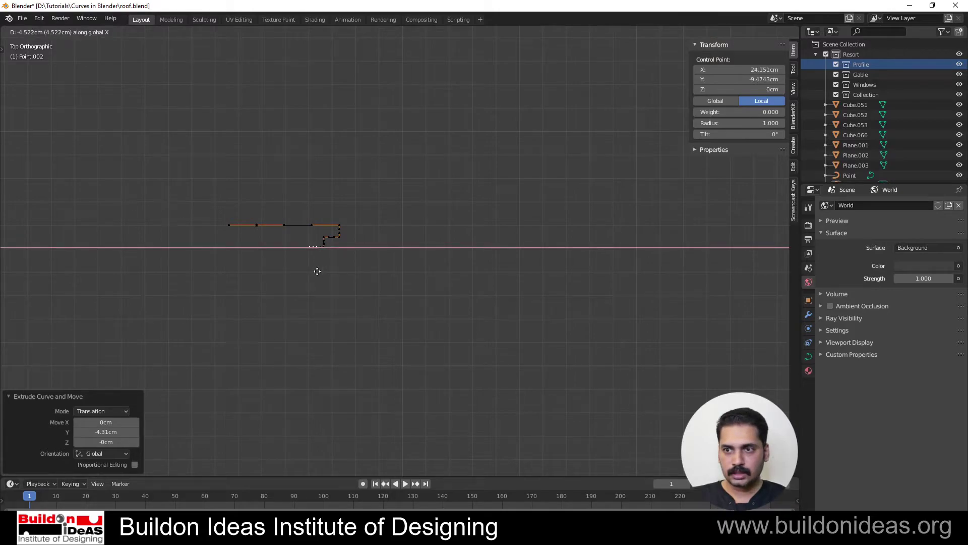
left_click(317, 271)
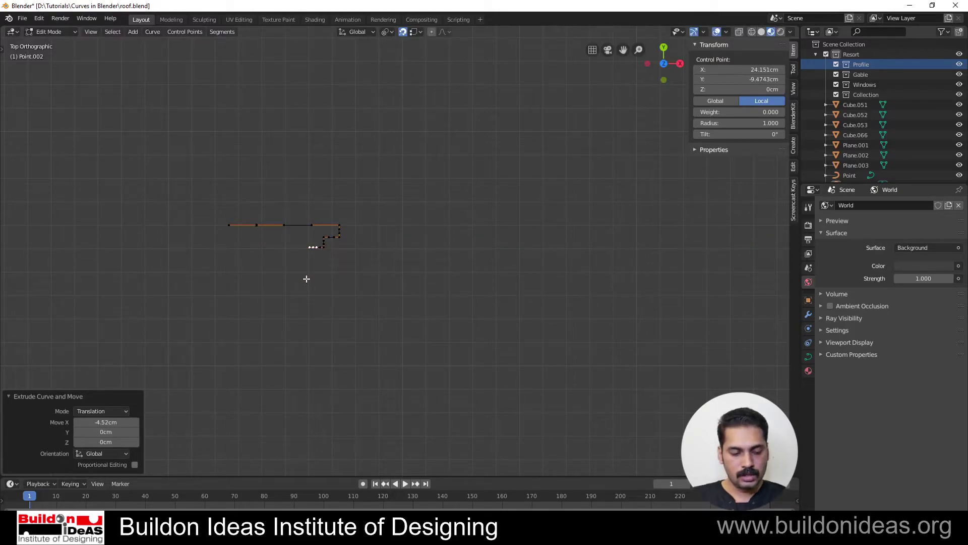
key("e")
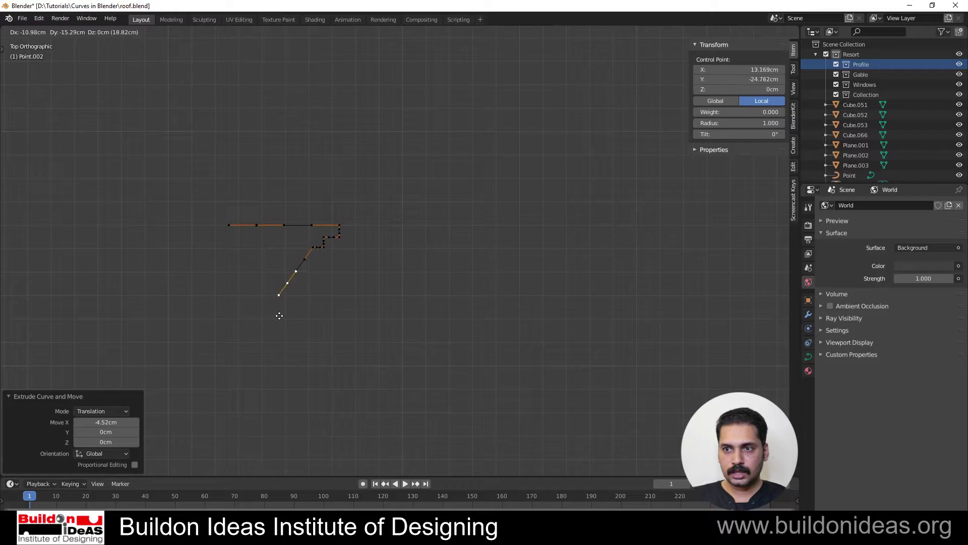
left_click(280, 315)
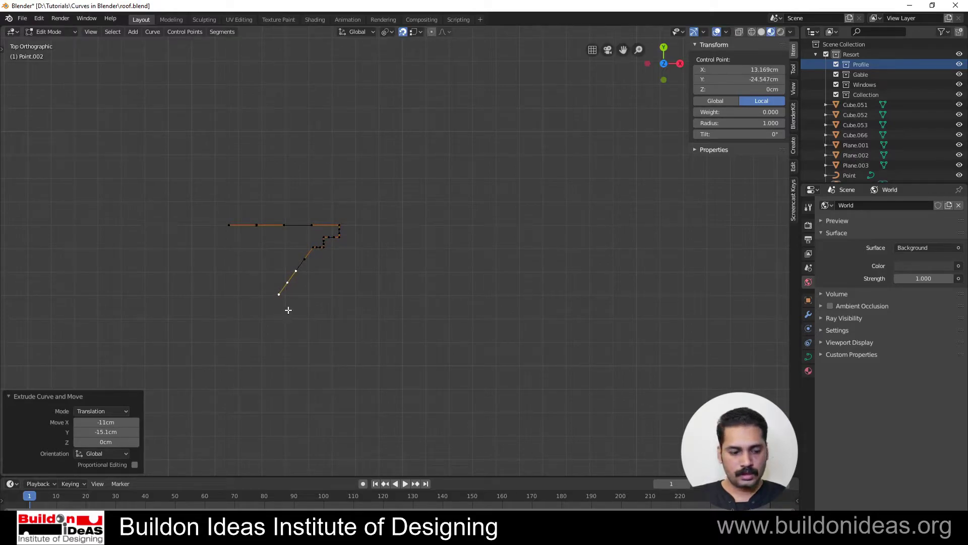
key("g")
key("y")
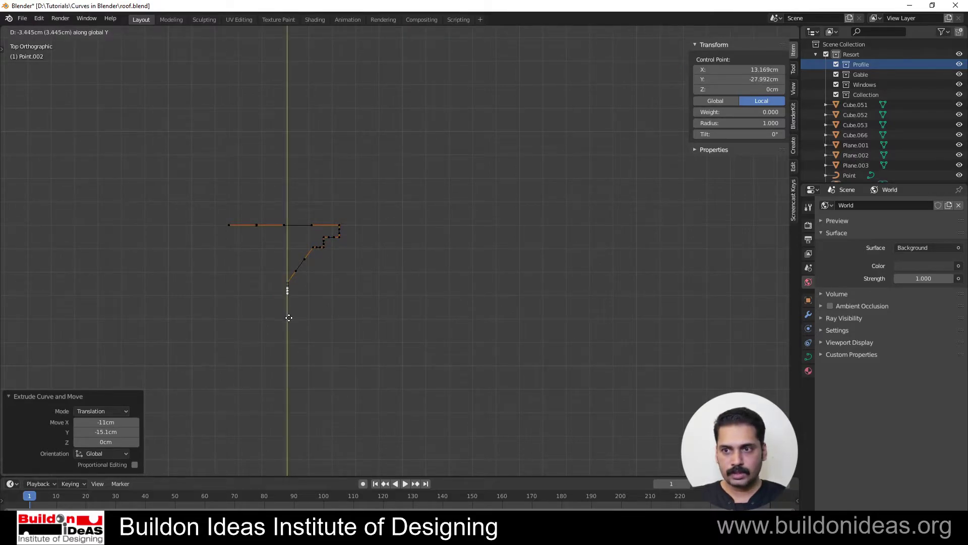
left_click(290, 317)
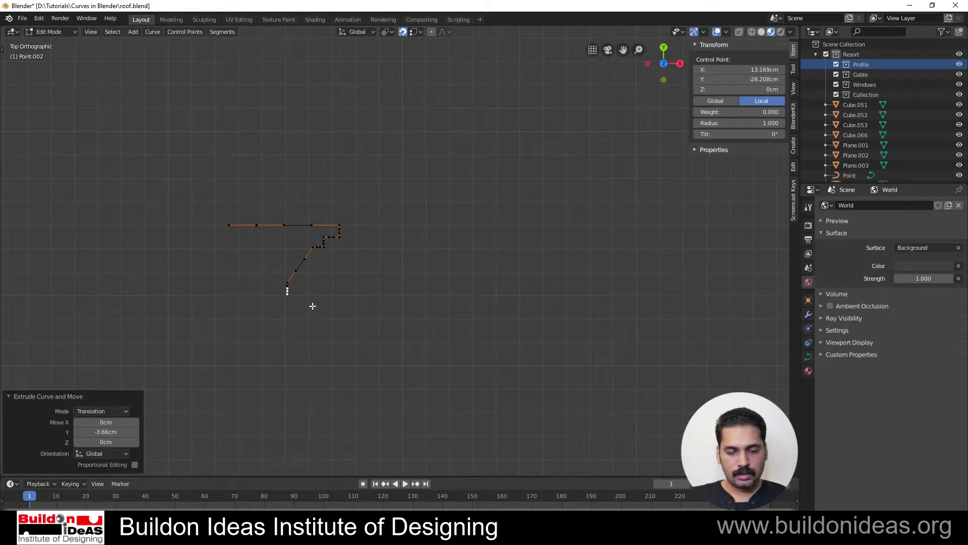
Extrude the next axis-locked steps: right, down, left, then down.
key("e")
key("x")
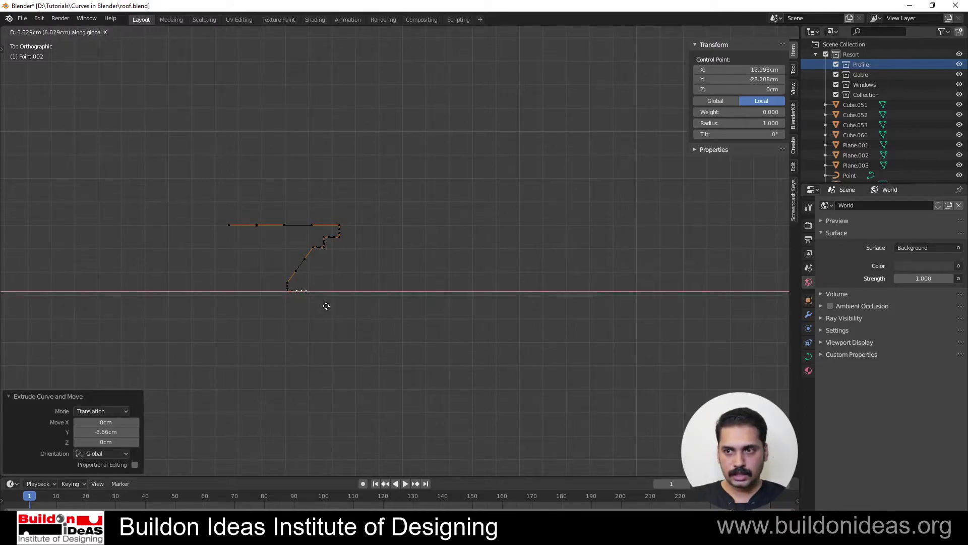
left_click(322, 305)
key("e")
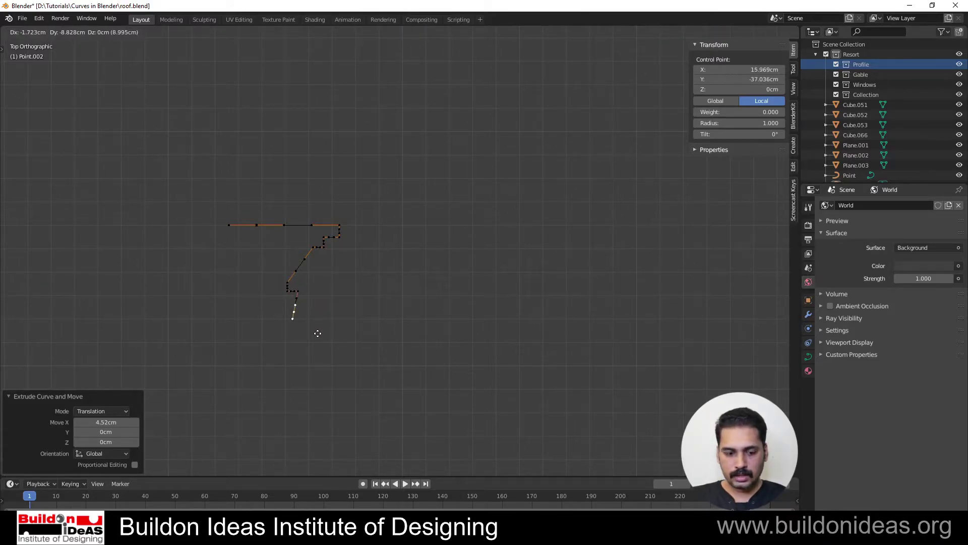
key("y")
left_click(324, 323)
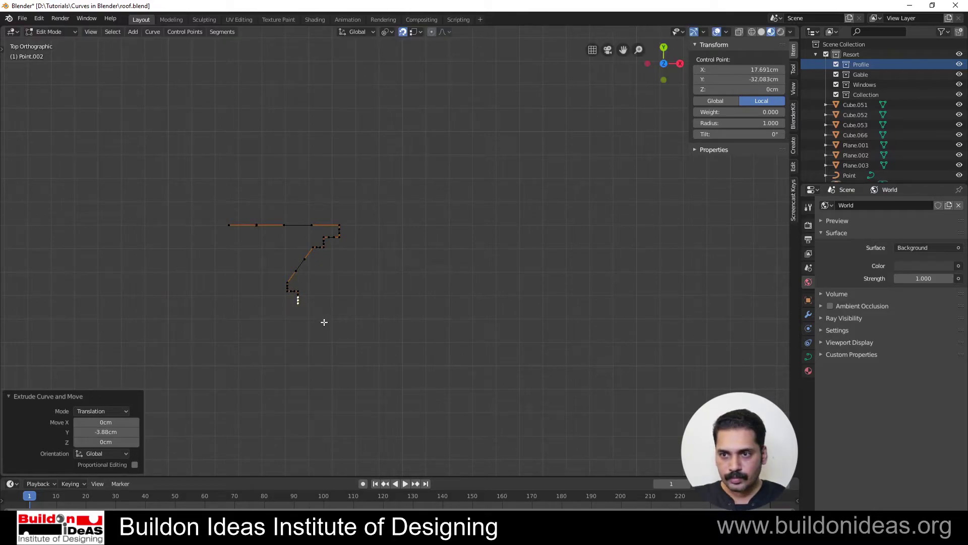
key("e")
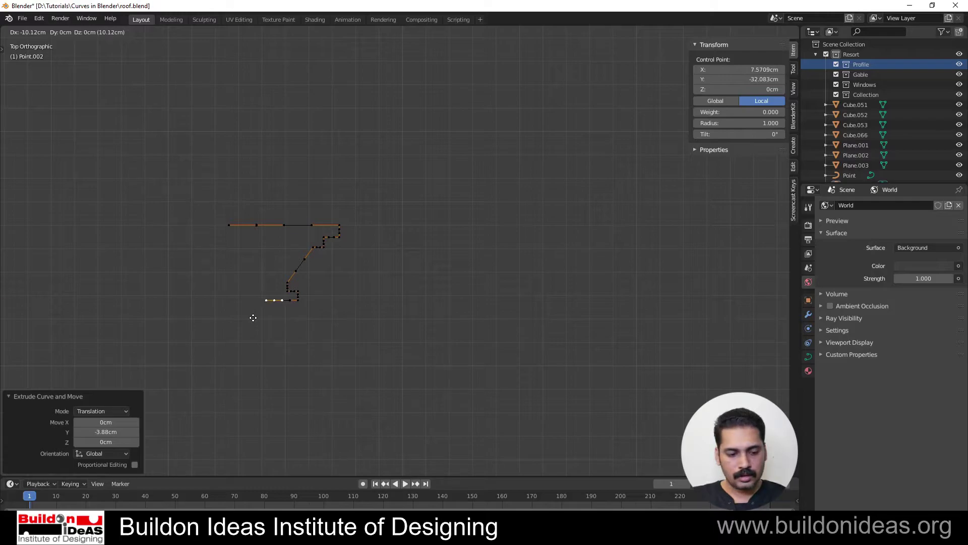
key("x")
left_click(253, 318)
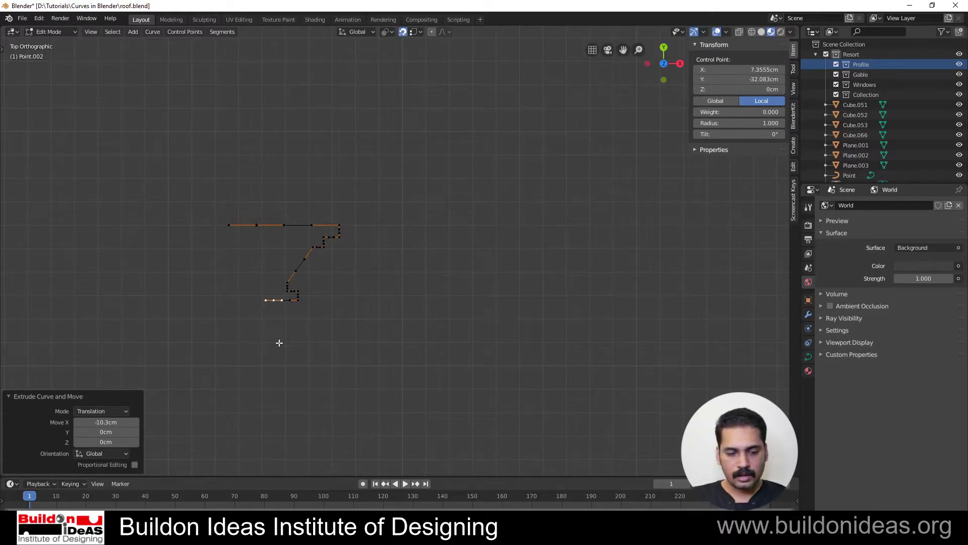
key("e")
key("y")
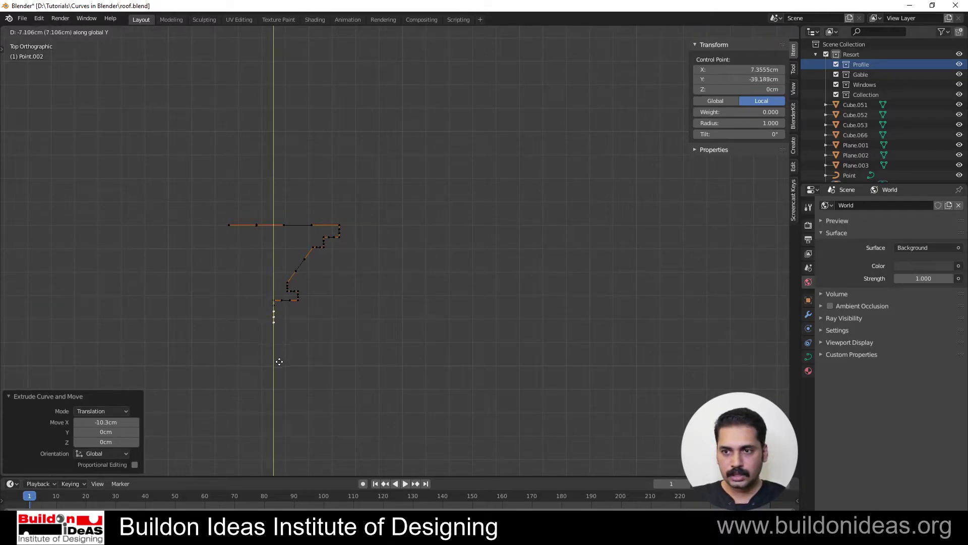
left_click(277, 360)
Add the bottom leftward segment, align the last point at X 0, and close the profile with Alt+C.
key("e")
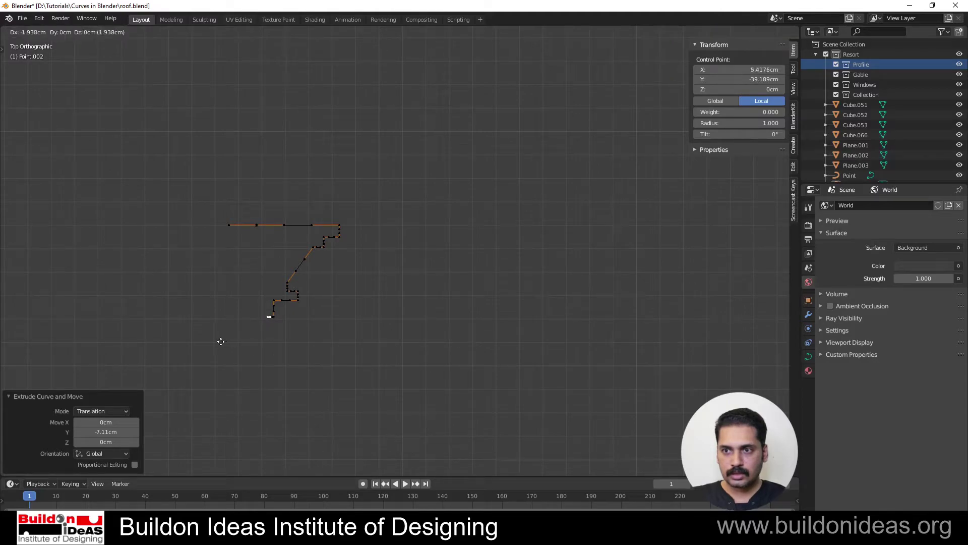
key("x")
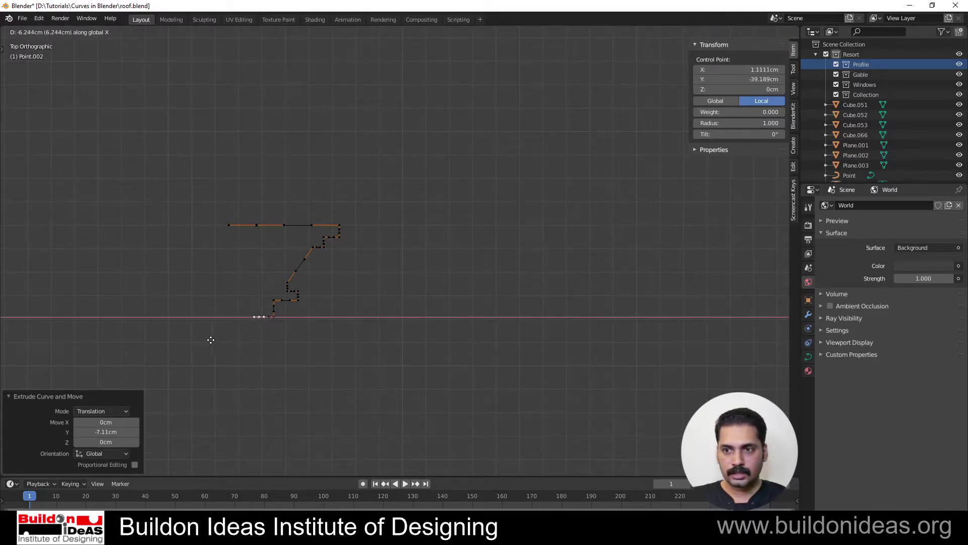
left_click(211, 340)
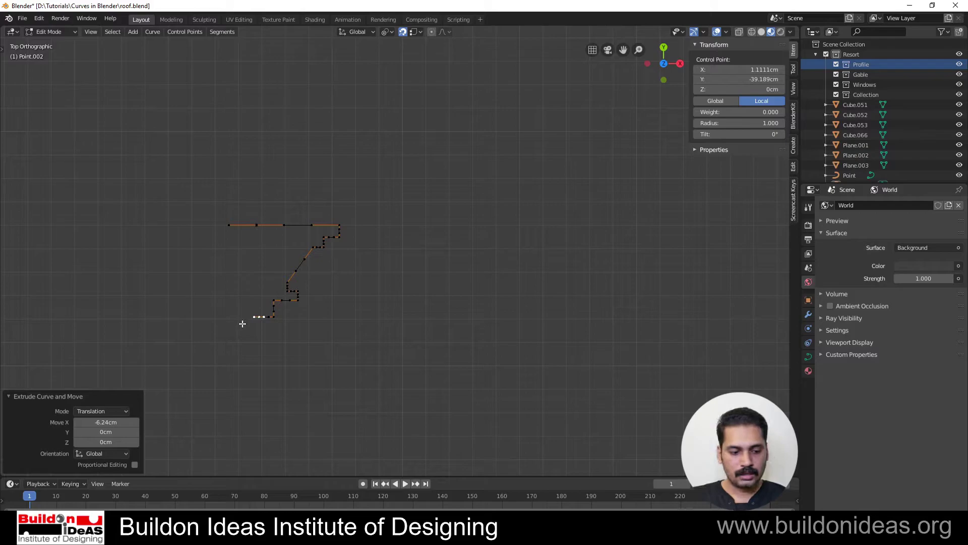
key("e")
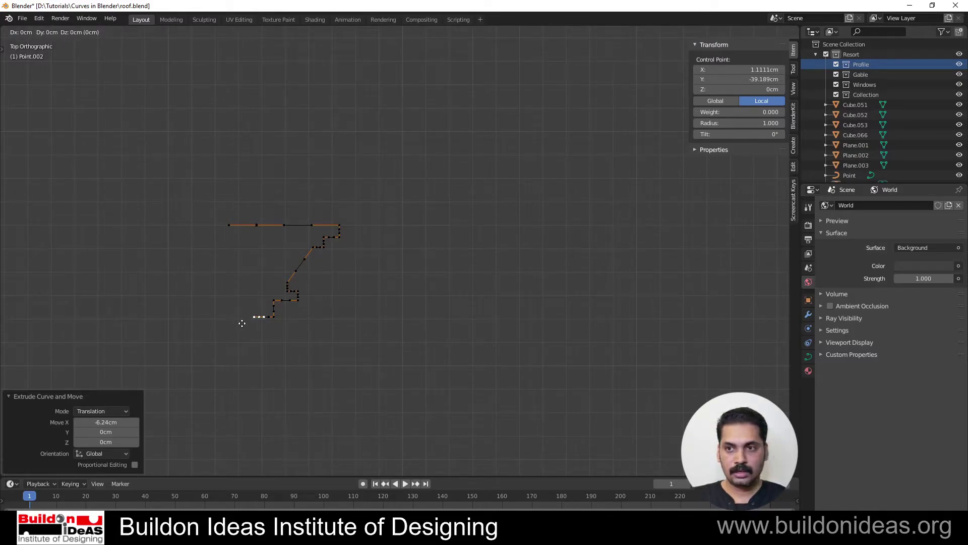
key("x")
left_click(257, 230)
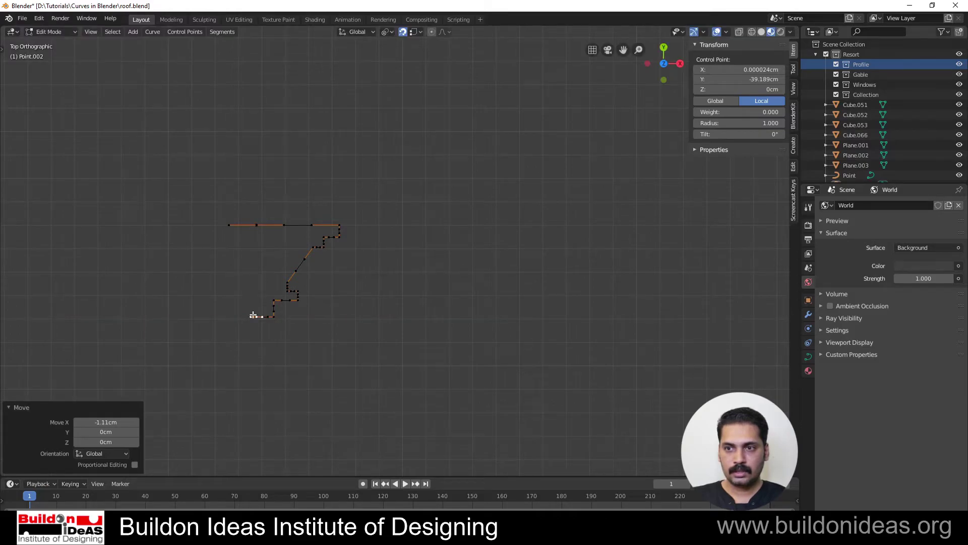
scroll(259, 255, "up", 2)
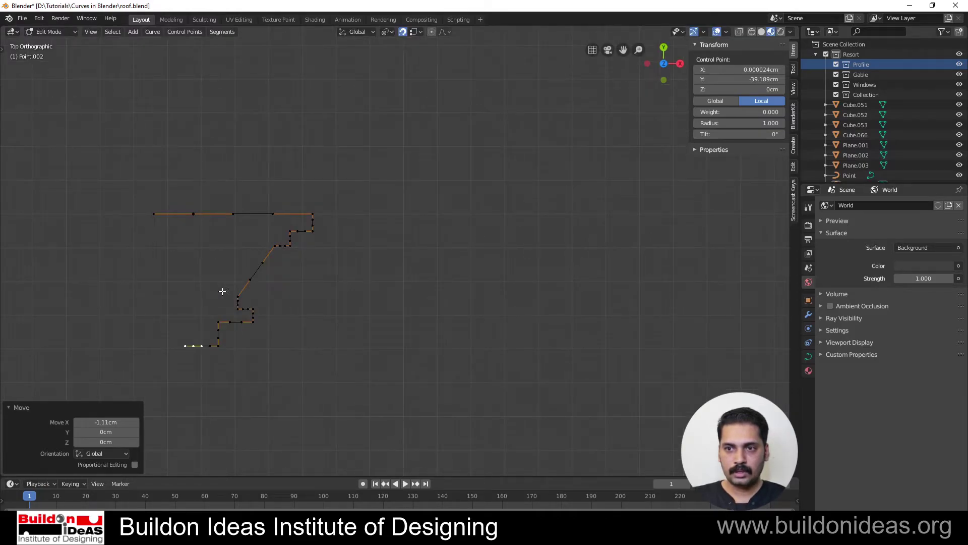
left_click(191, 215)
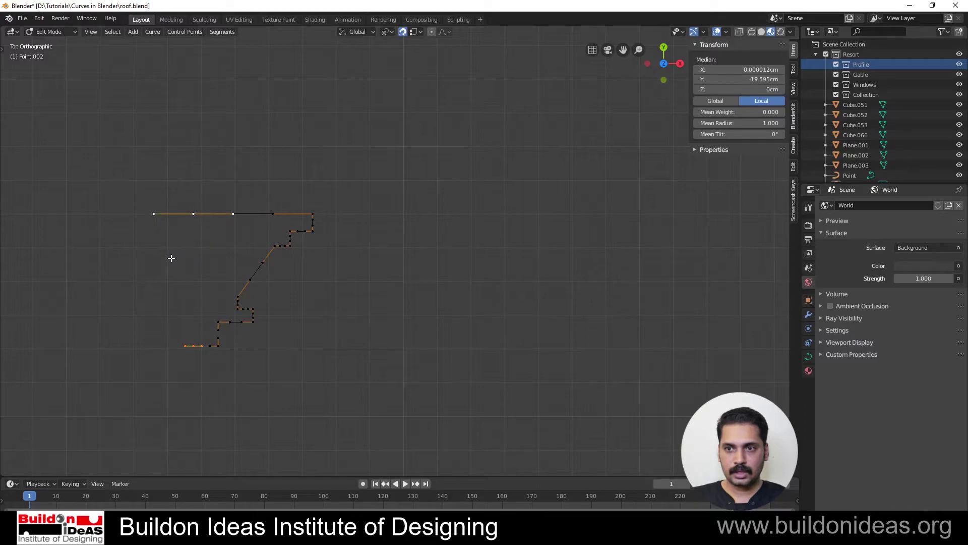
key("alt+c")
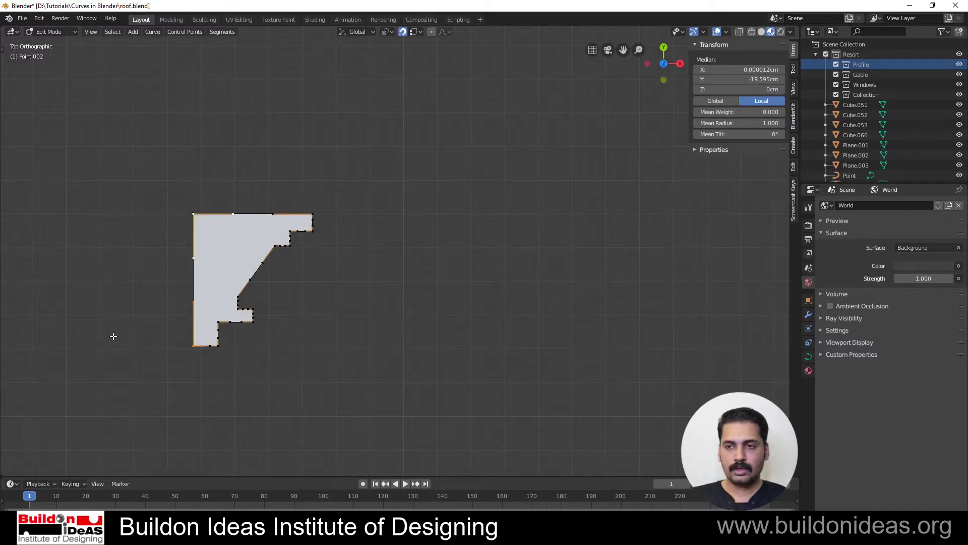
Return to Object Mode and show the profile curve's Object Data properties.
key("Tab")
scroll(234, 287, "down", 3)
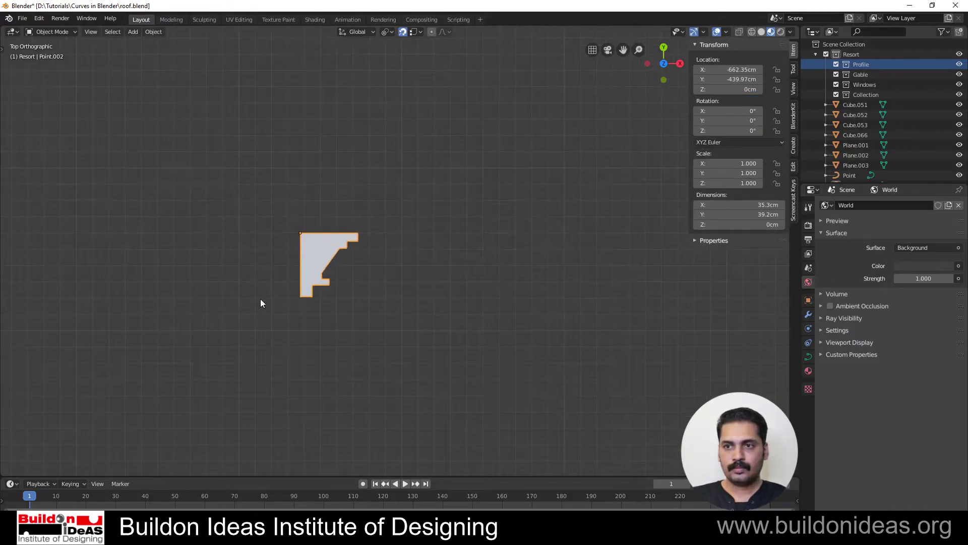
middle_click_drag(259, 301, 318, 344)
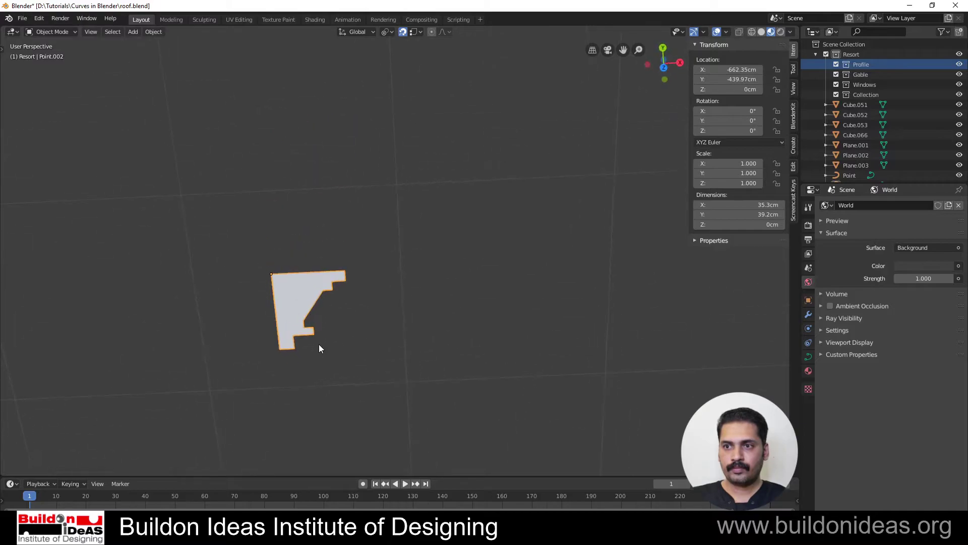
scroll(303, 338, "up", 3)
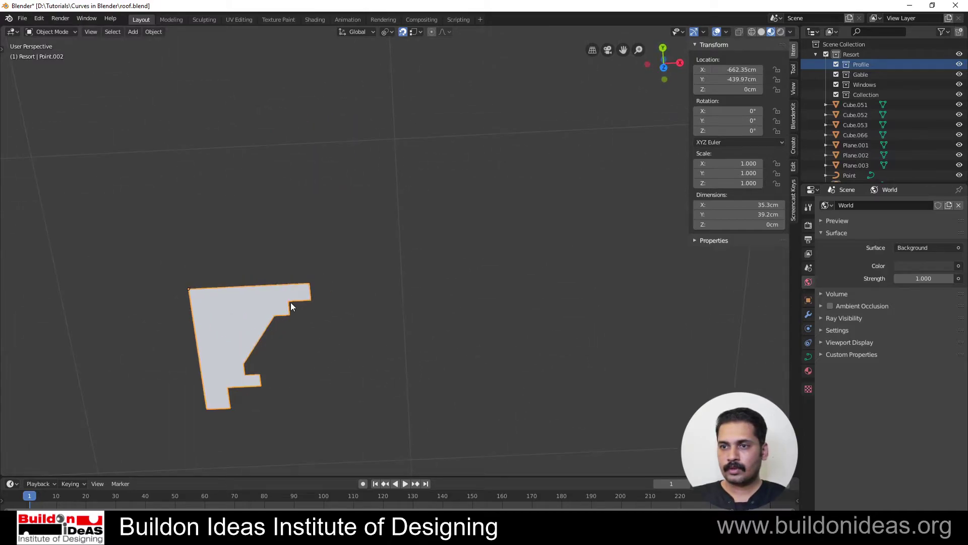
left_click(809, 356)
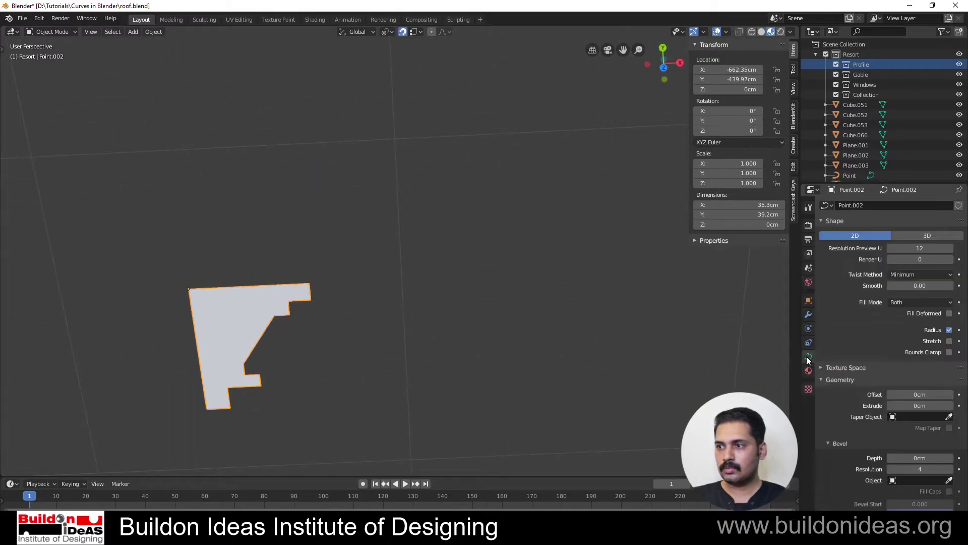
Orbit out to view the whole tiled roof from a low side angle.
scroll(259, 265, "down", 4)
scroll(259, 266, "down", 3)
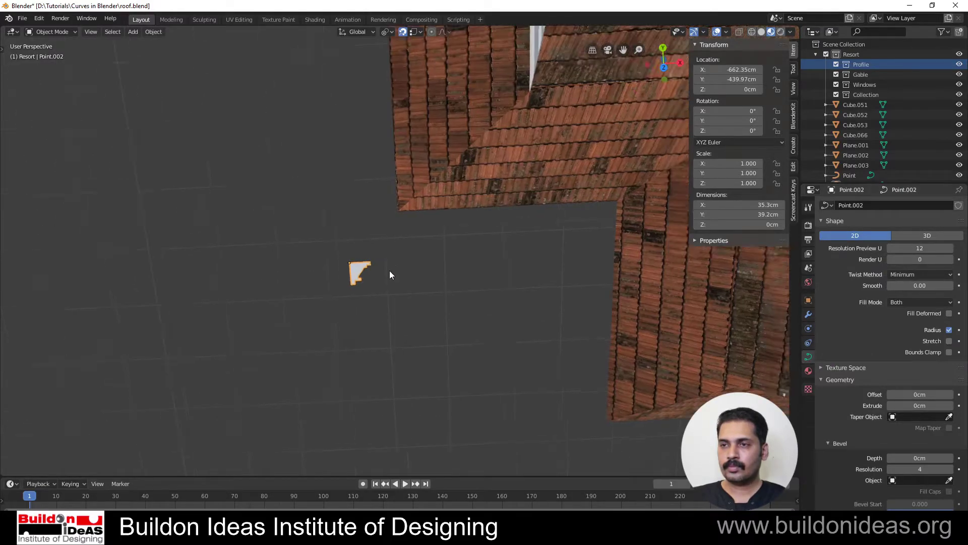
middle_click_drag(390, 270, 255, 252)
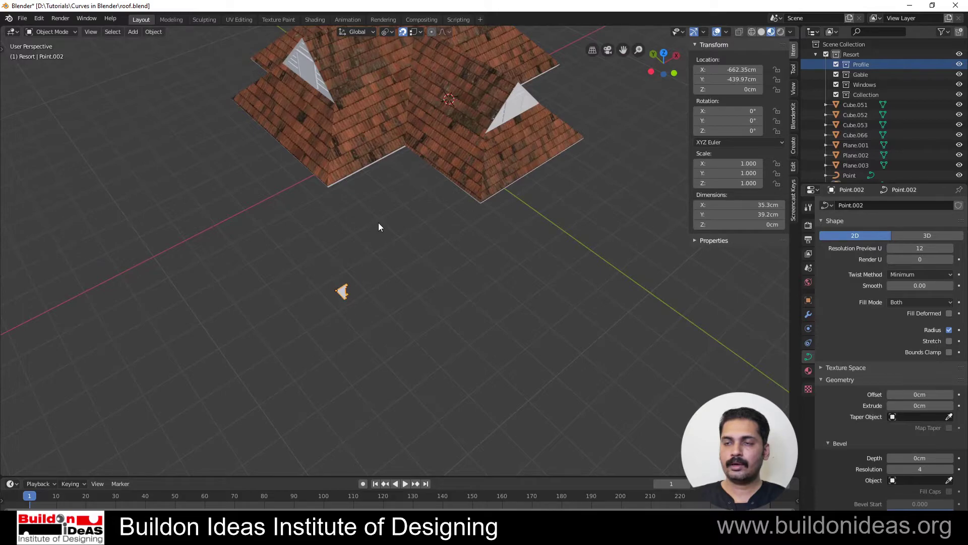
middle_click_drag(379, 227, 290, 238)
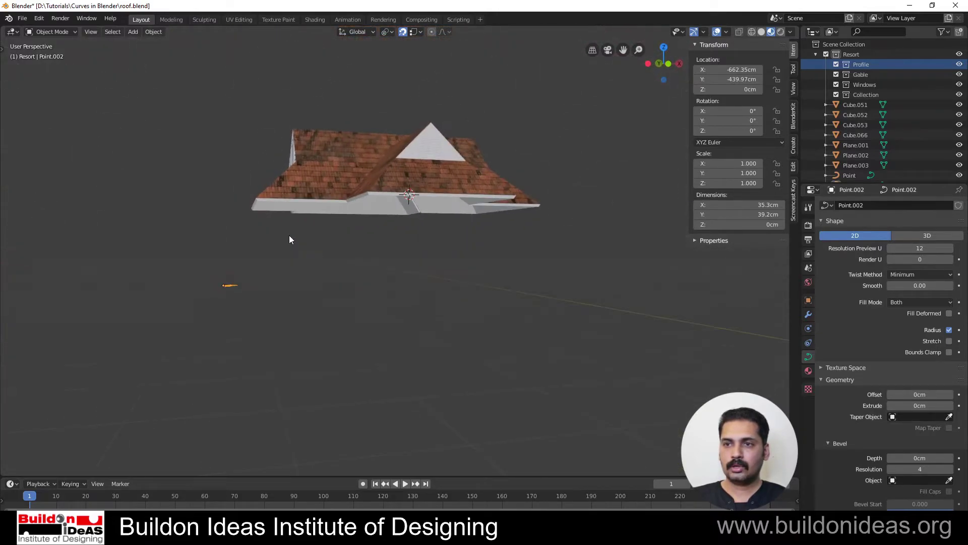
scroll(267, 230, "up", 2)
left_click(134, 33)
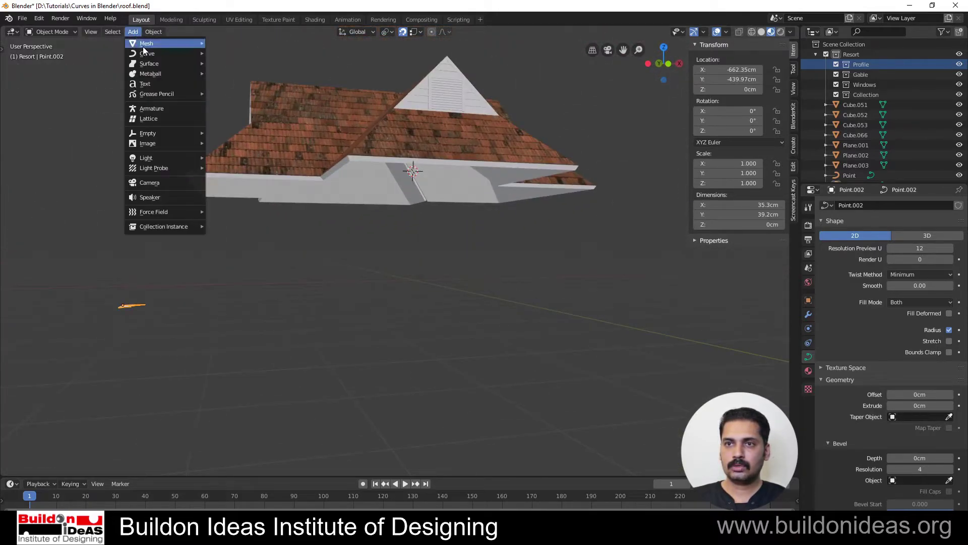
Add another Point curve at the roof's left eave corner and enter Edit Mode to extrude it.
mouse_move(144, 47)
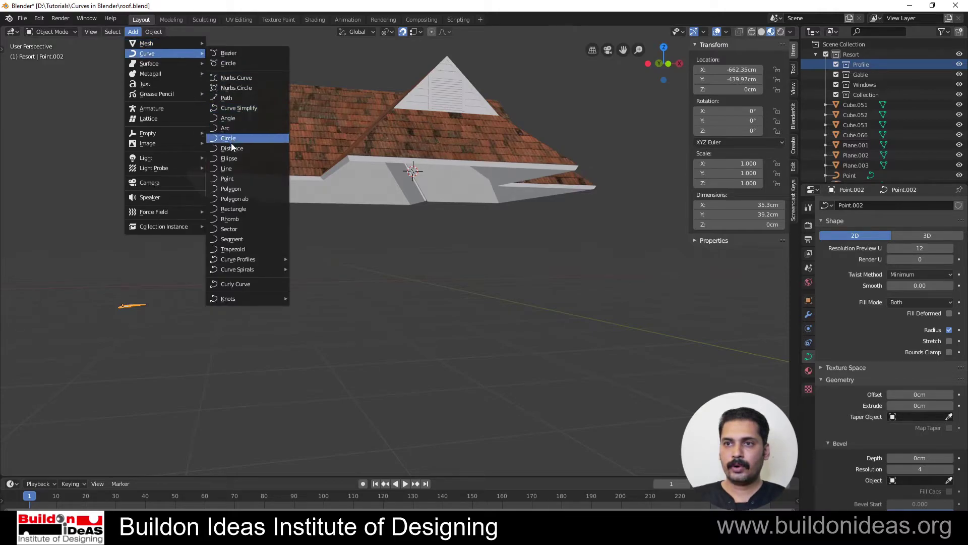
left_click(232, 179)
key("g")
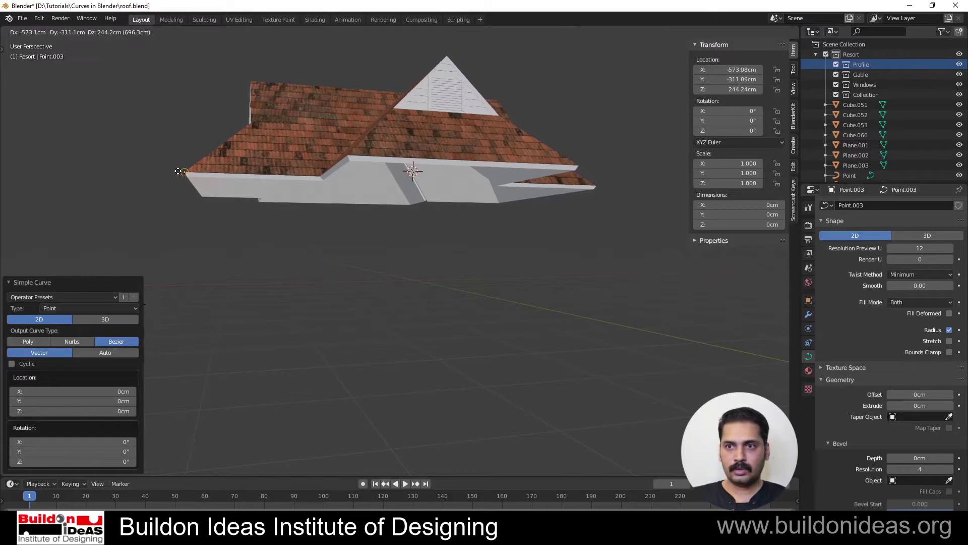
left_click(177, 170)
middle_click_drag(209, 202, 211, 166)
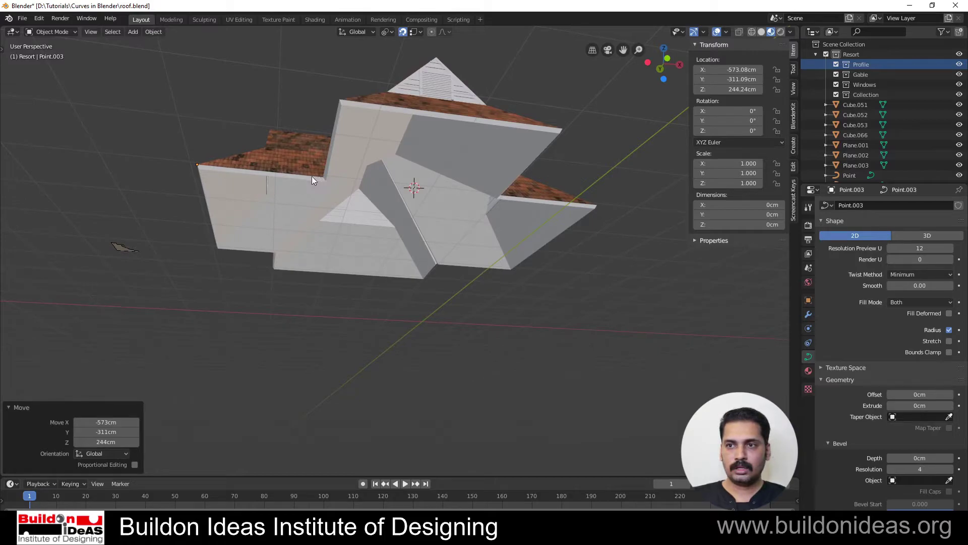
key("Tab")
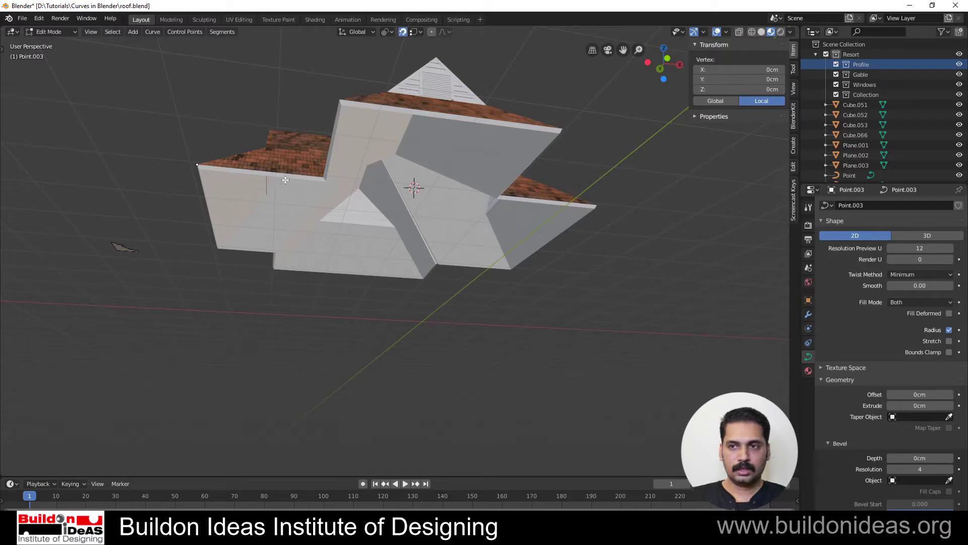
key("e")
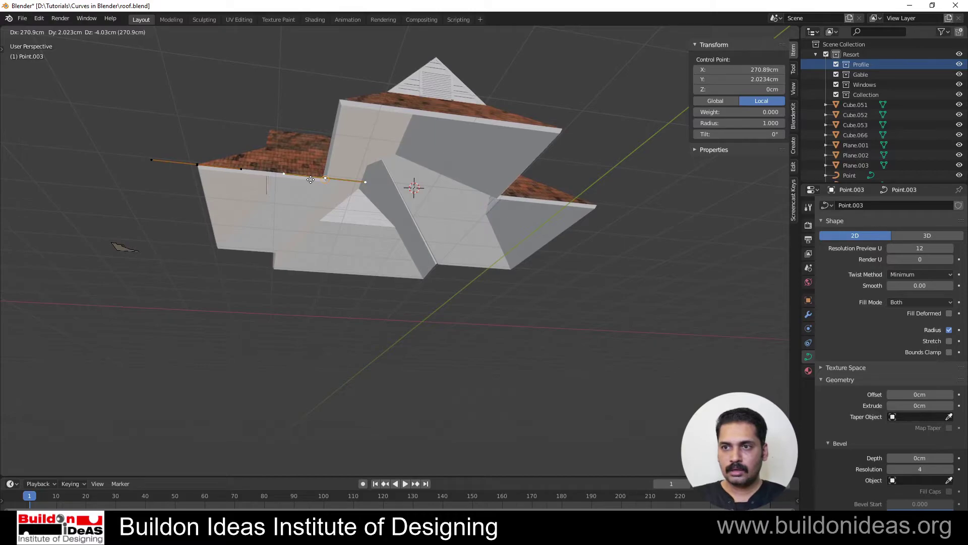
Extrude curve points along the eave to the next, far and right-side roof corners.
left_click(310, 180)
key("e")
left_click(338, 100)
key("e")
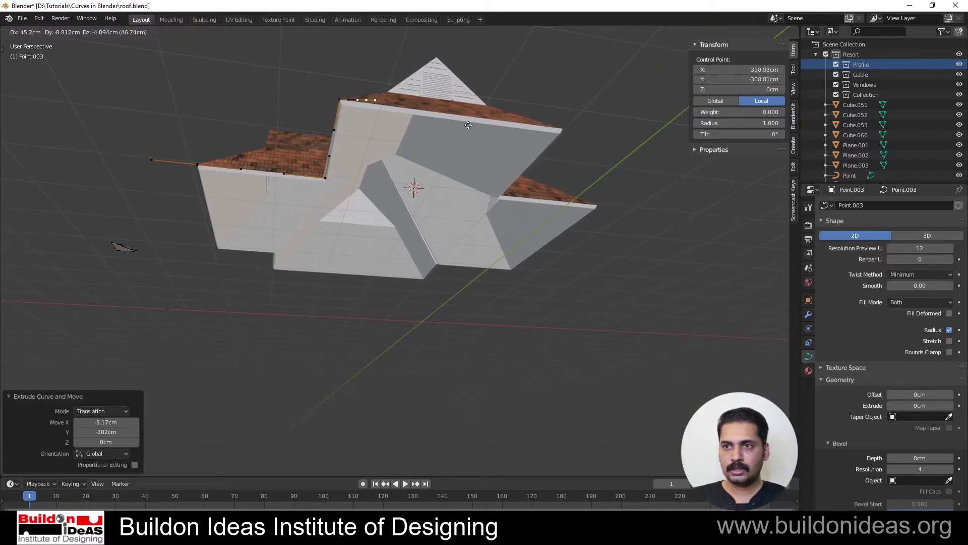
left_click(555, 132)
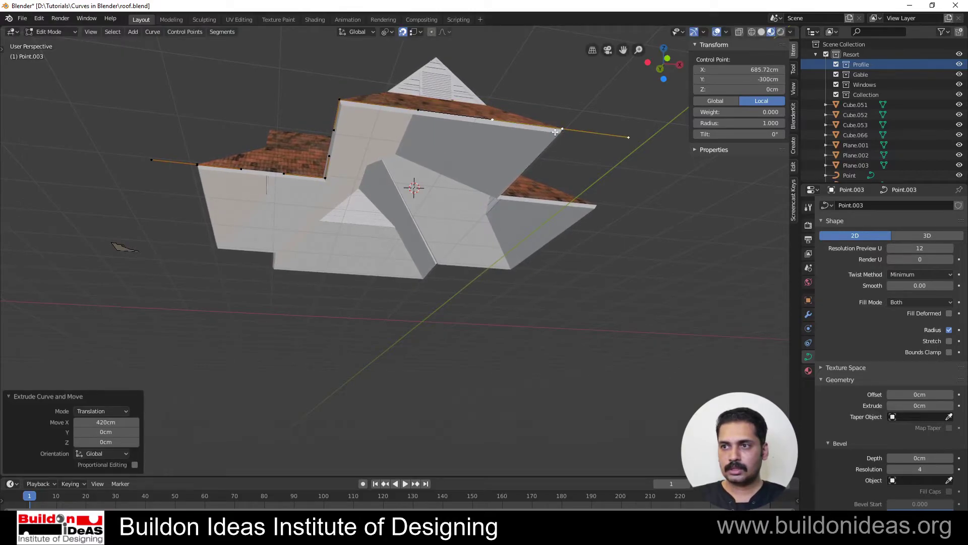
key("e")
left_click(505, 212)
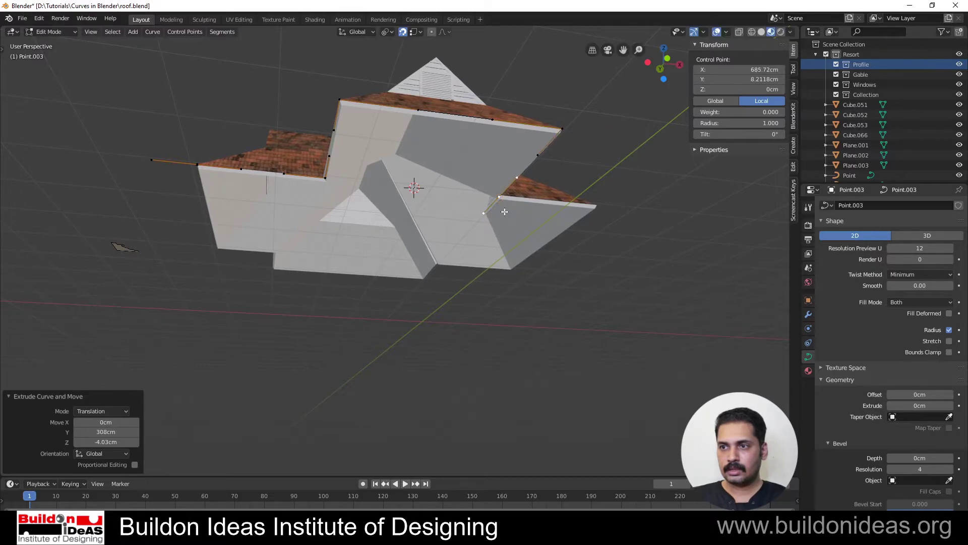
key("g")
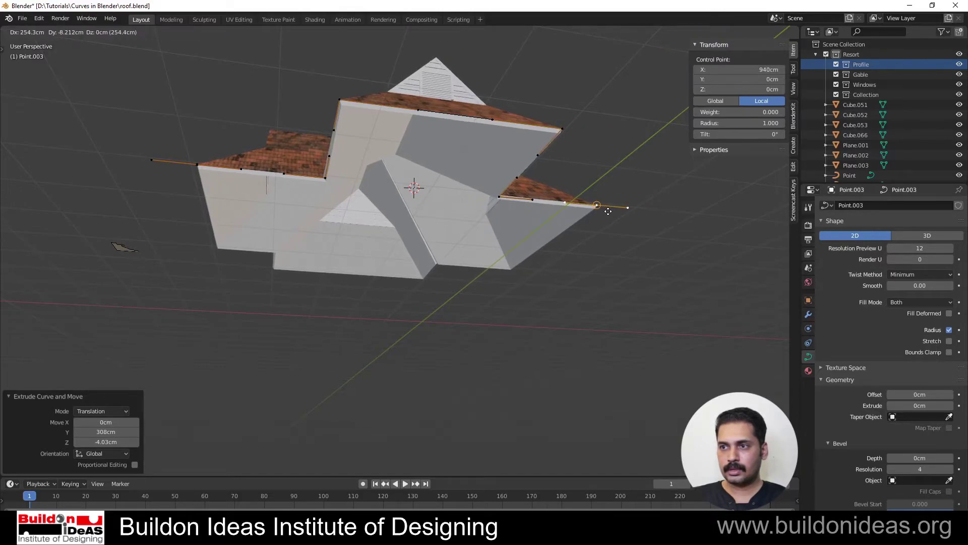
left_click(604, 210)
Continue the path through the building and wall-base corners on the lower side.
key("e")
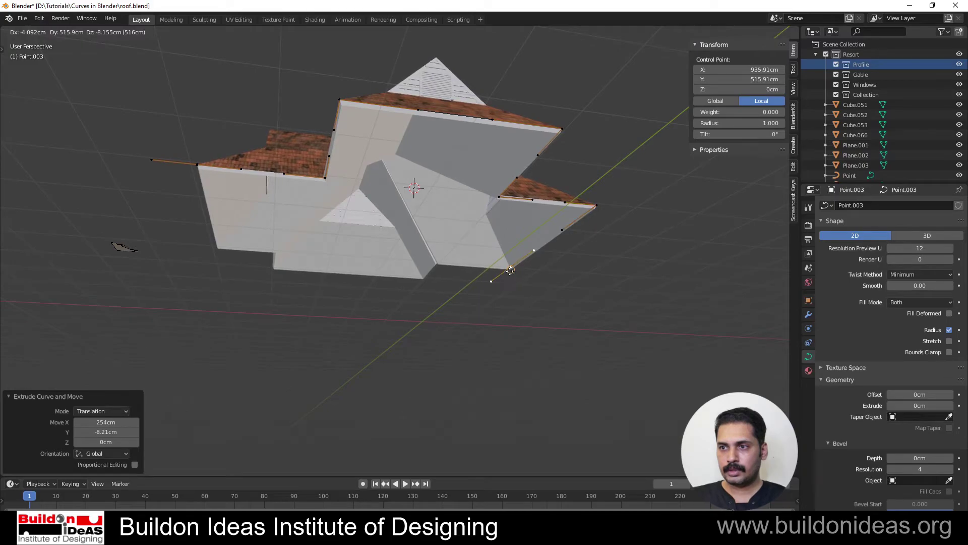
key("ctrl")
left_click(519, 268)
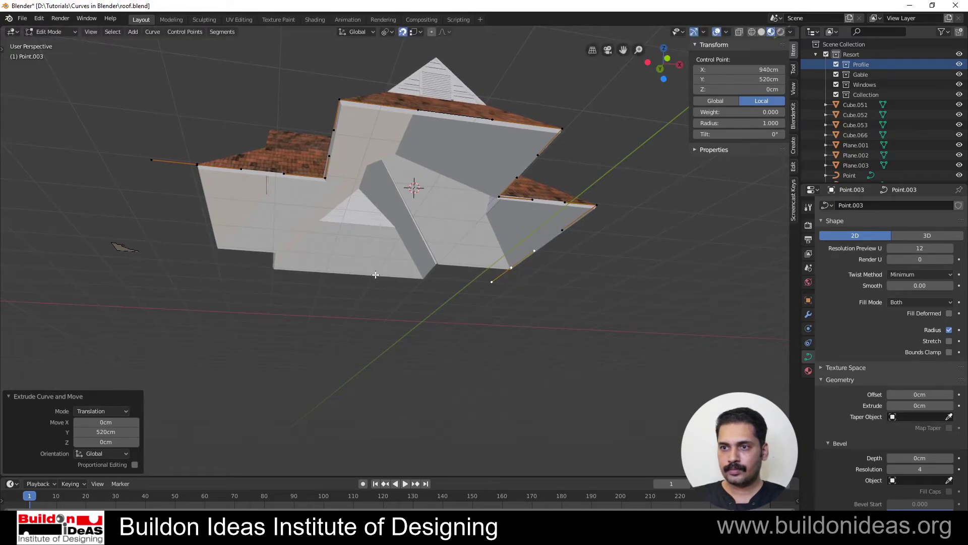
key("g")
left_click(426, 274)
key("e")
left_click(421, 281)
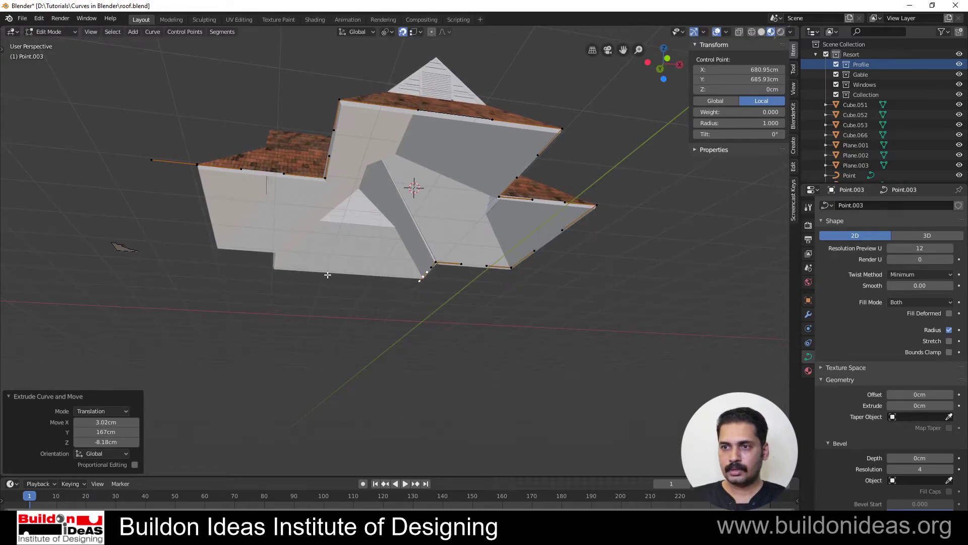
key("e")
left_click(275, 273)
Extrude the final points back to the starting corner, check the outline, and leave Edit Mode.
key("e")
left_click(279, 257)
key("e")
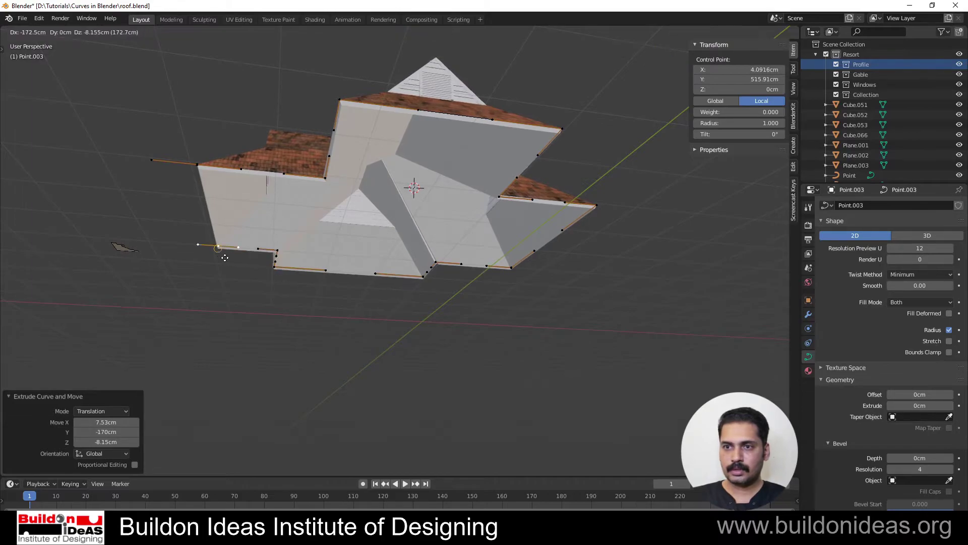
left_click(225, 258)
key("e")
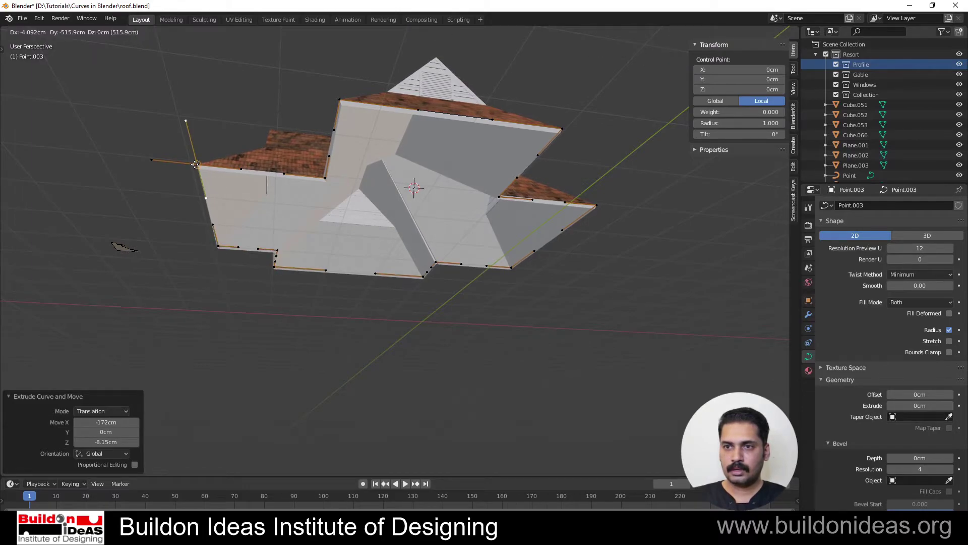
left_click(196, 165)
middle_click_drag(278, 236, 287, 298)
key("Tab")
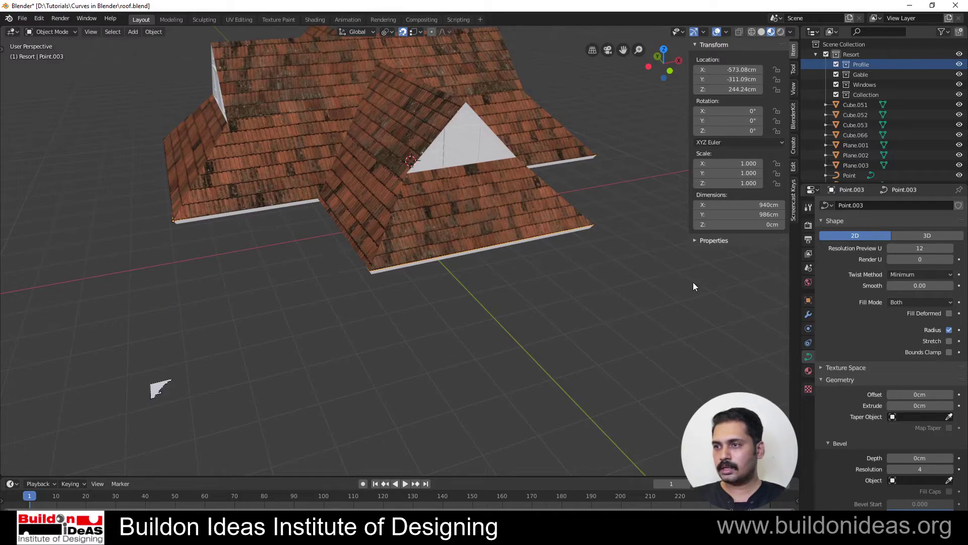
Pick Point.002 with the bevel Object eyedropper, then view the roof from below.
left_click(810, 315)
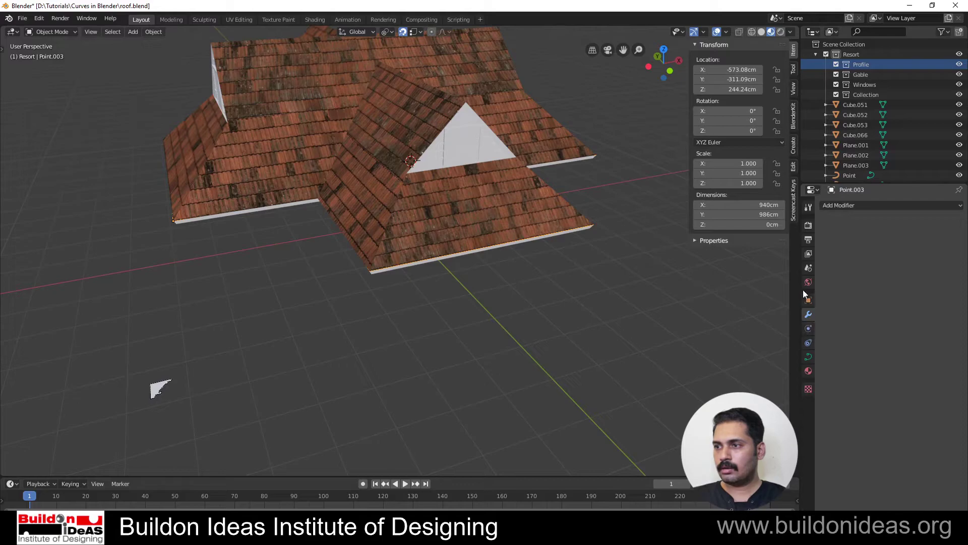
left_click(809, 357)
scroll(848, 337, "down", 4)
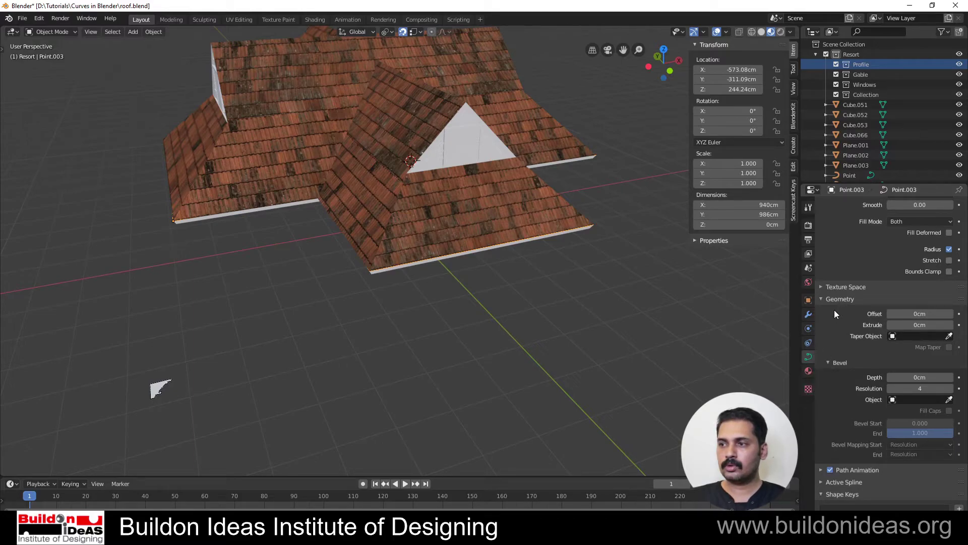
left_click(949, 399)
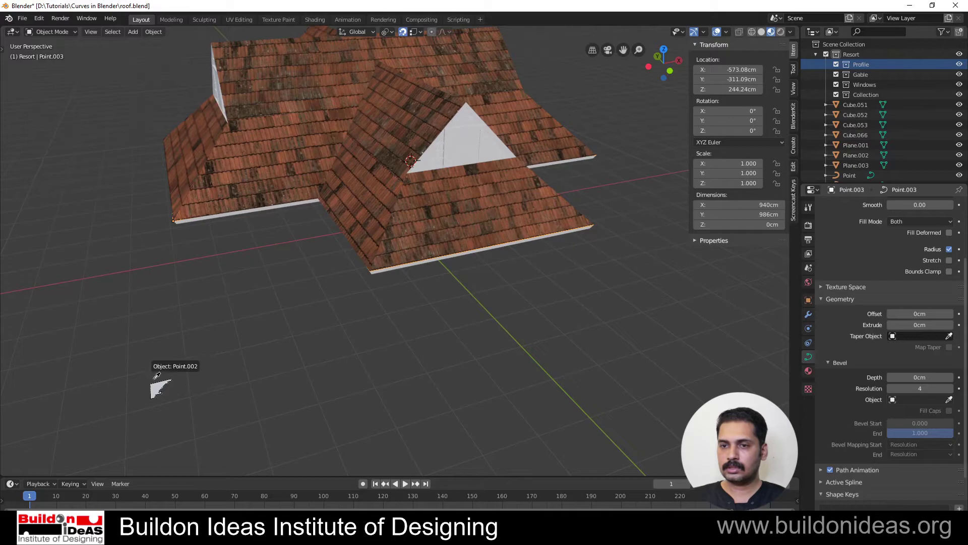
left_click(154, 396)
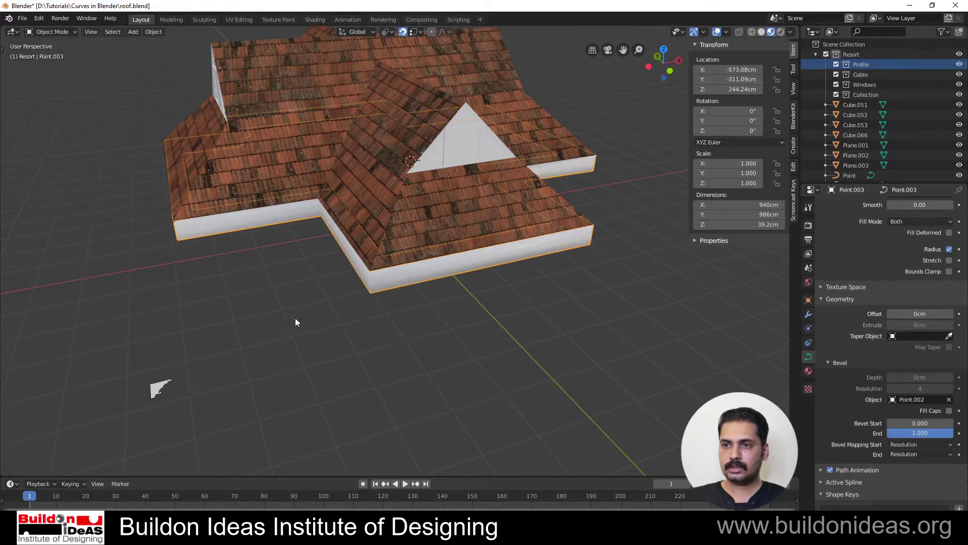
key("ctrl+KP_7")
Inspect the trim from below and above, then select the Point.002 profile.
middle_click_drag(295, 301, 314, 223)
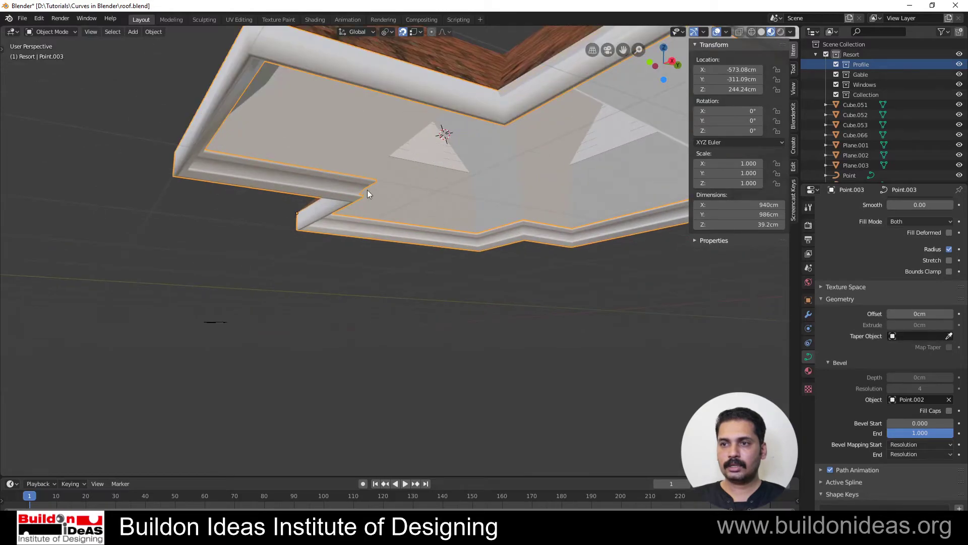
middle_click_drag(311, 280, 338, 273)
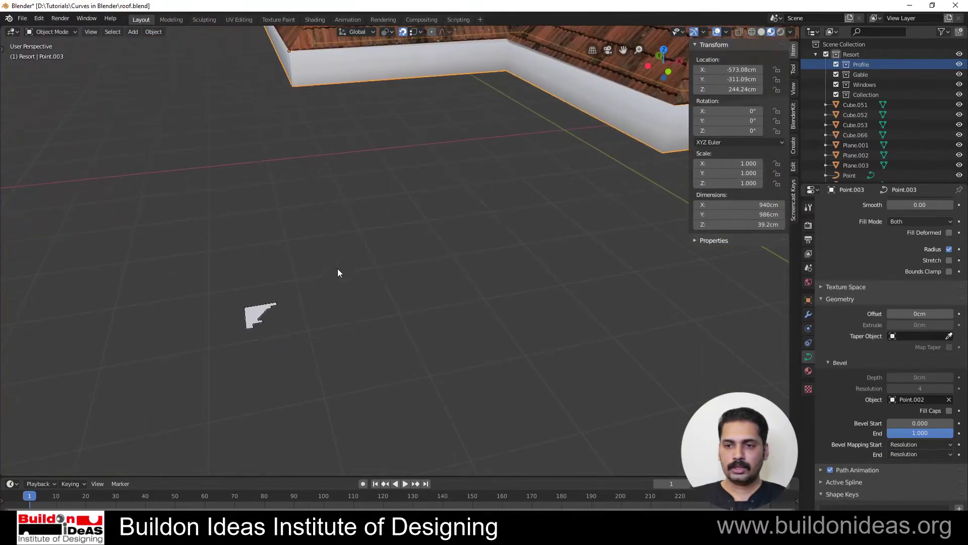
left_click(260, 315)
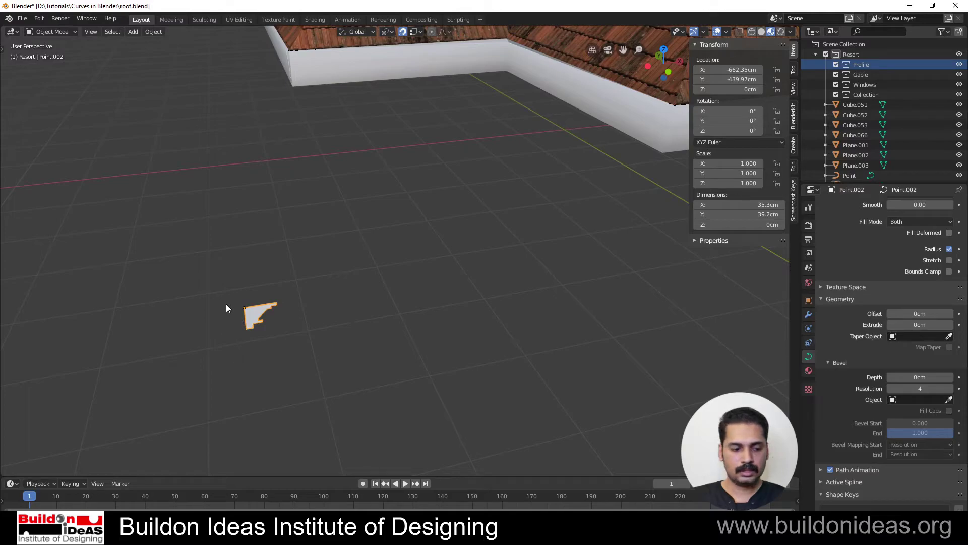
Rotate all Point.002 profile points 180° about Y to flip the roof trim.
key("Tab")
left_click_drag(233, 274, 370, 406)
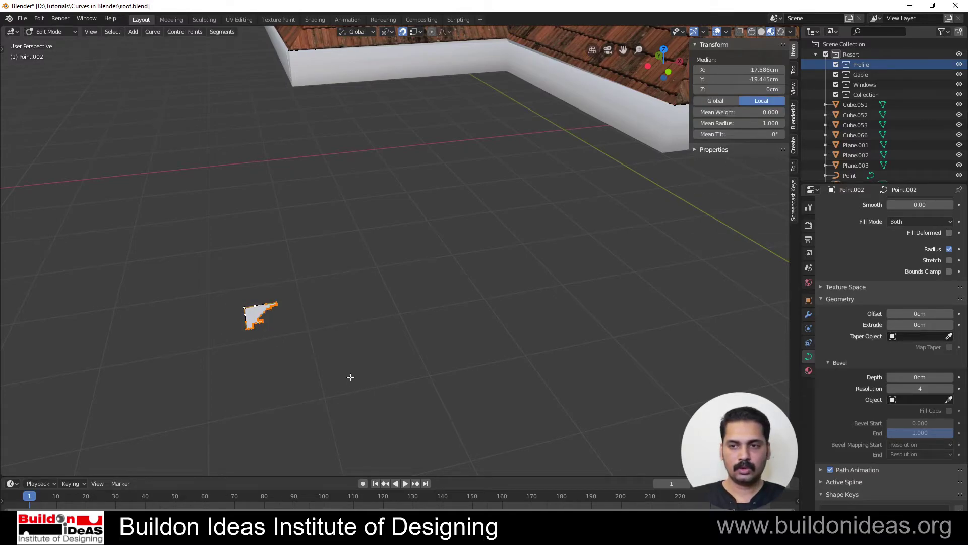
key("r")
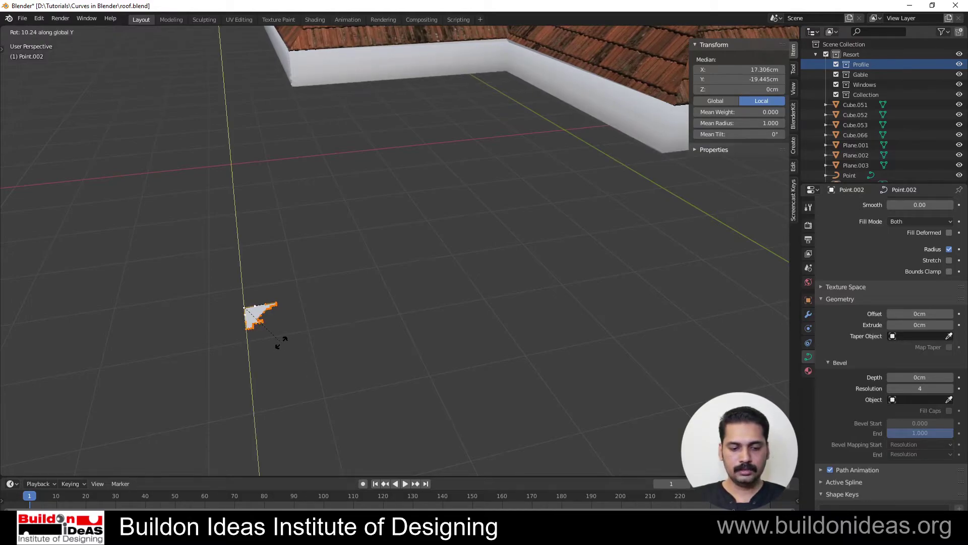
key("y")
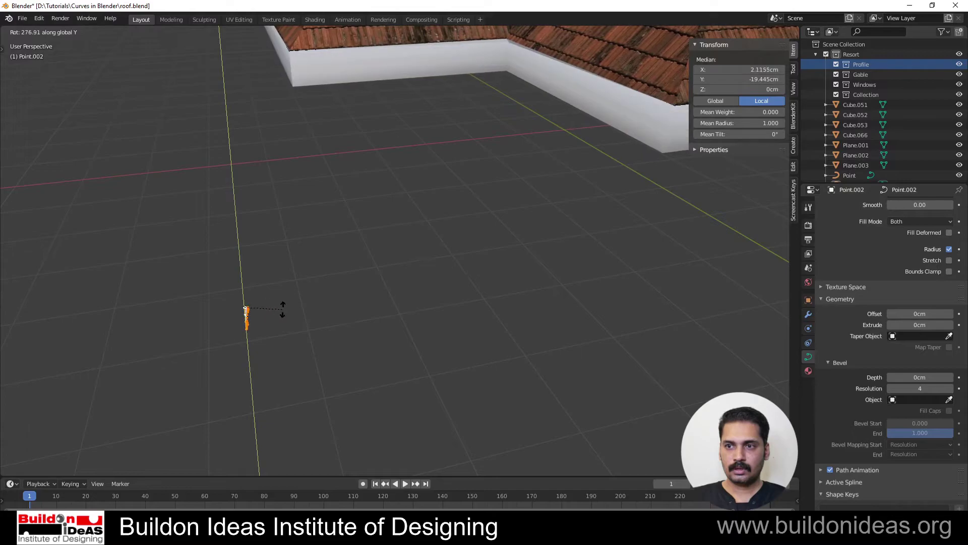
type("180")
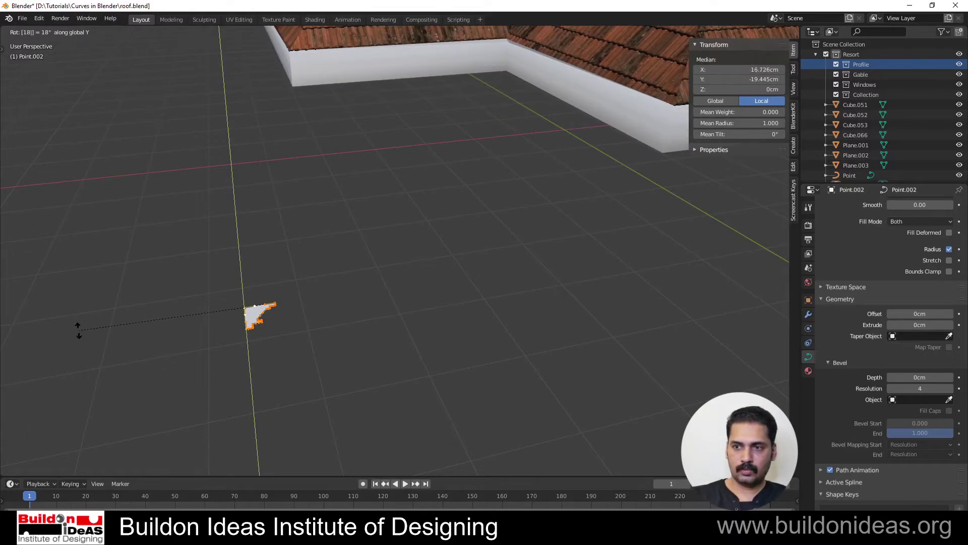
key("Return")
middle_click_drag(288, 238, 370, 174)
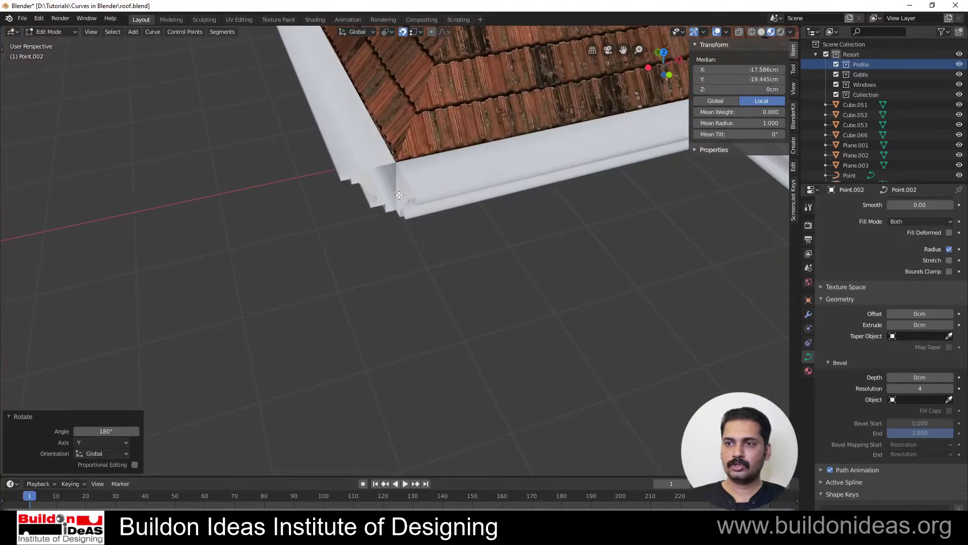
Shift the Point.003 path curve's points 28.6 cm along X so the trim corner rejoins.
key("Tab")
left_click(369, 173)
key("Tab")
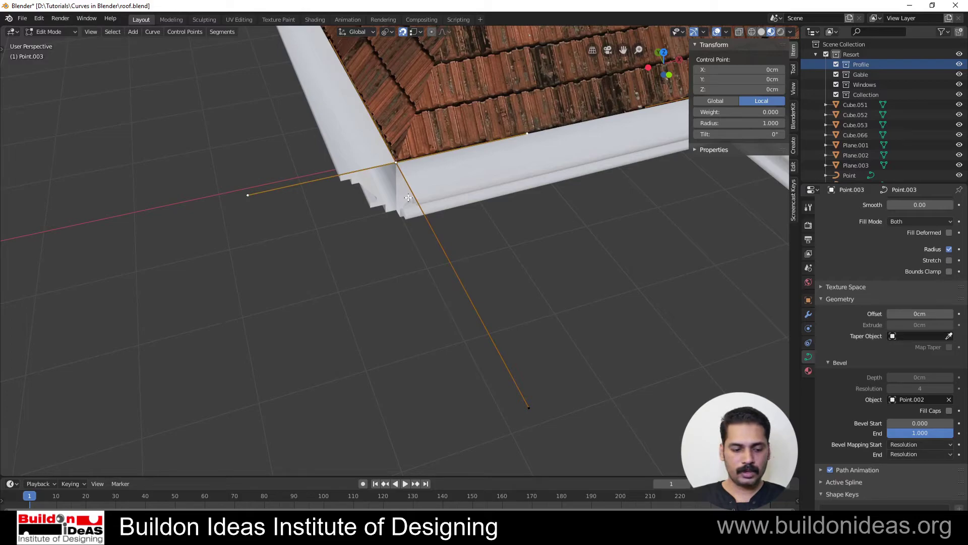
key("g")
key("x")
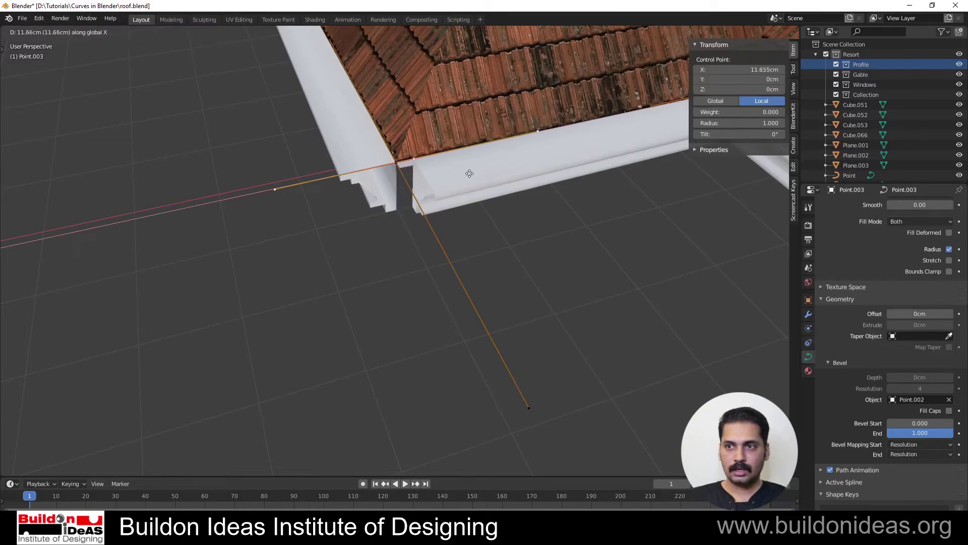
left_click(493, 168)
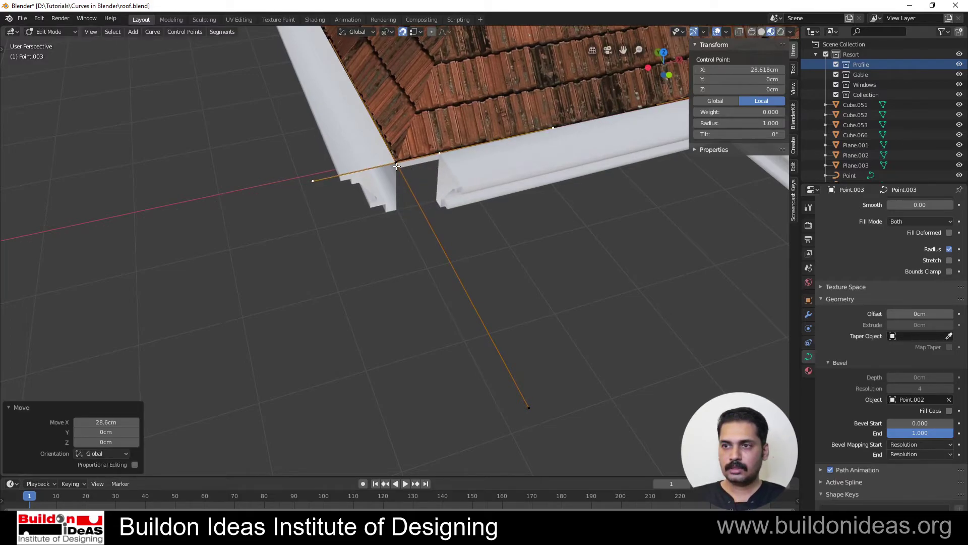
key("a")
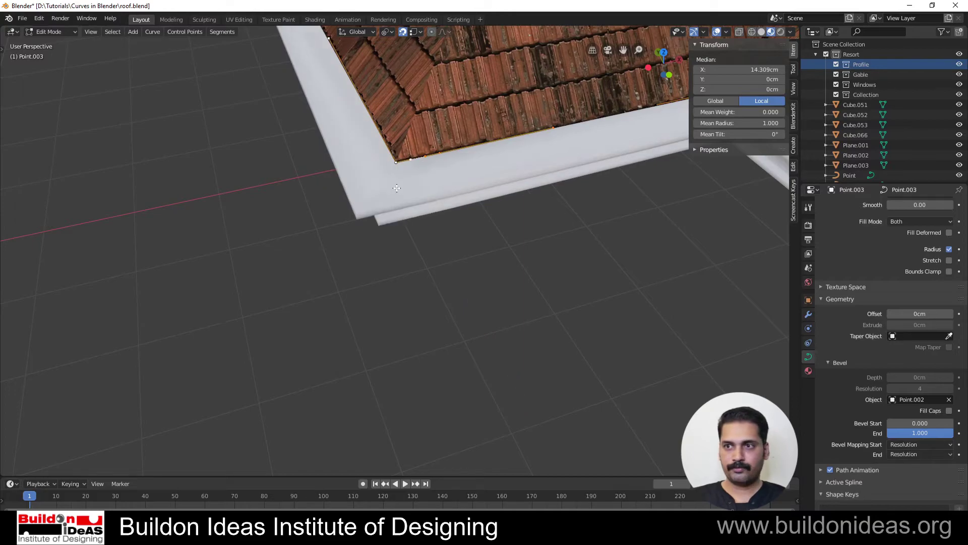
middle_click_drag(253, 238, 495, 177)
key("Tab")
scroll(282, 198, "down", 5)
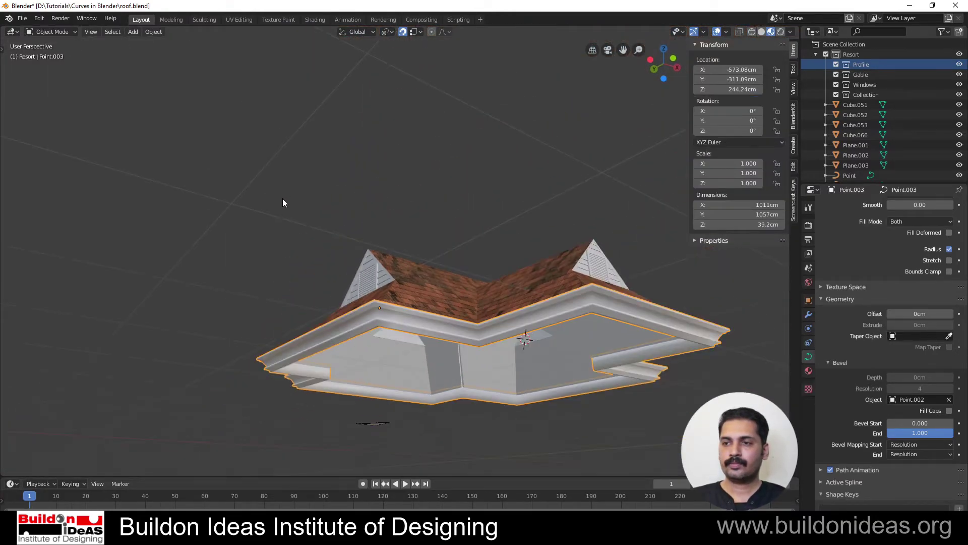
middle_click_drag(426, 342, 421, 303)
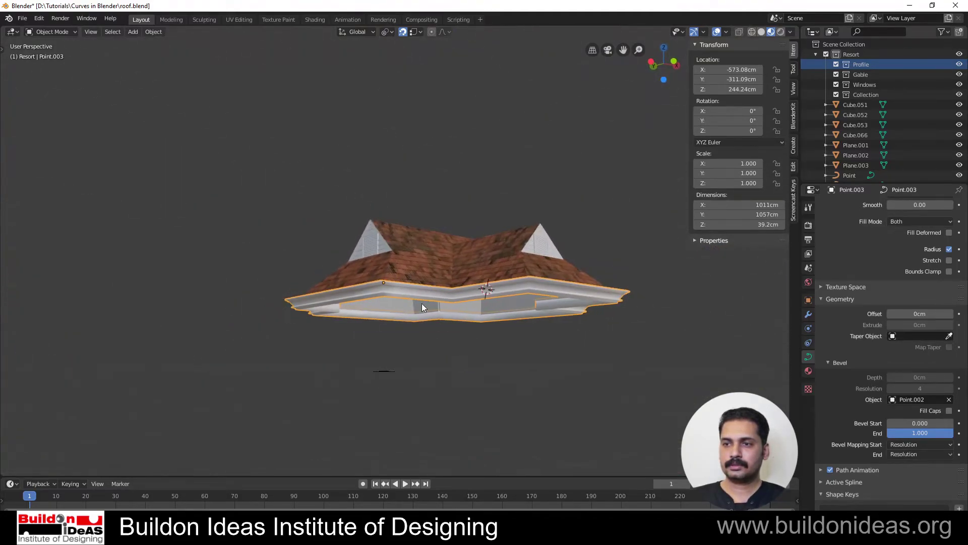
scroll(390, 304, "up", 6)
middle_click_drag(419, 263, 546, 310)
scroll(303, 259, "up", 2)
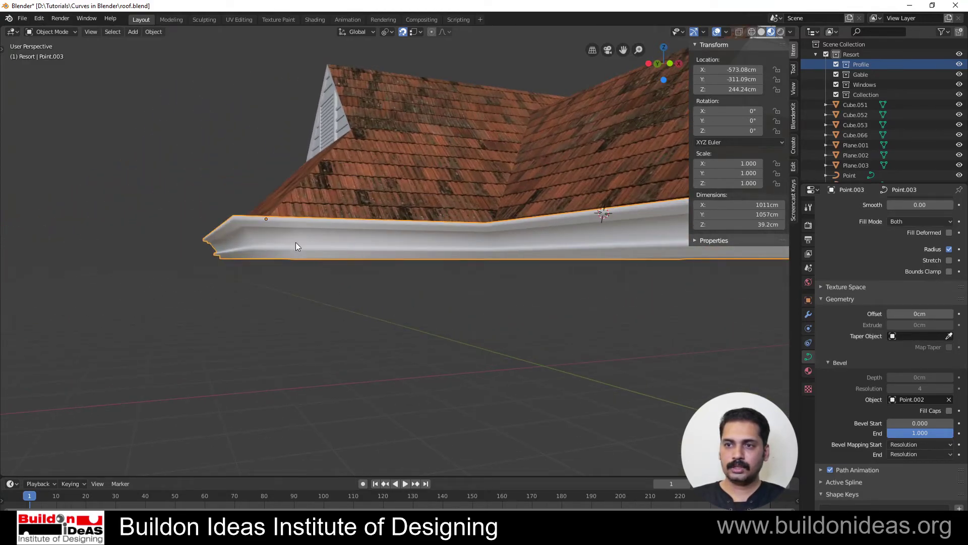
middle_click_drag(291, 299, 343, 278)
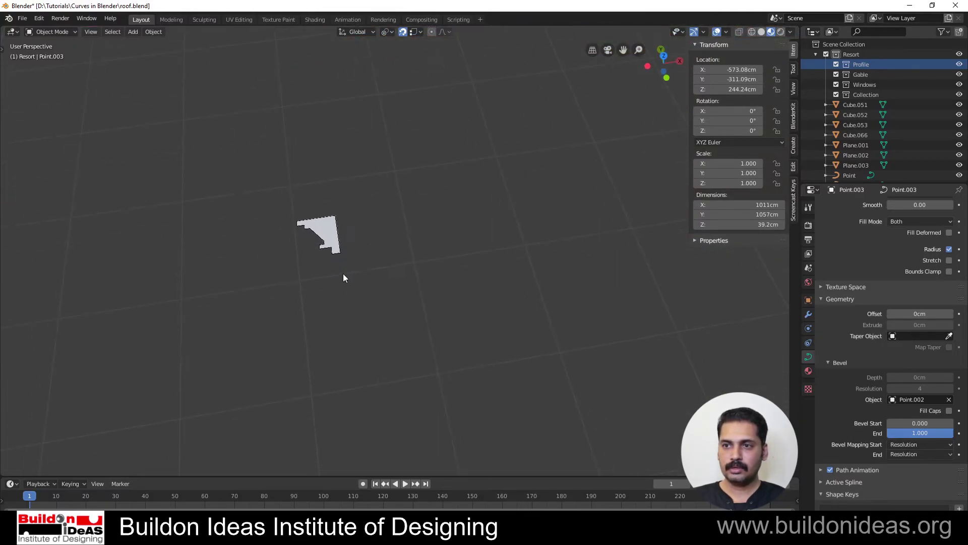
Edit the Point.002 profile and box-select a group of its points.
left_click(317, 220)
scroll(311, 256, "down", 3)
key("Tab")
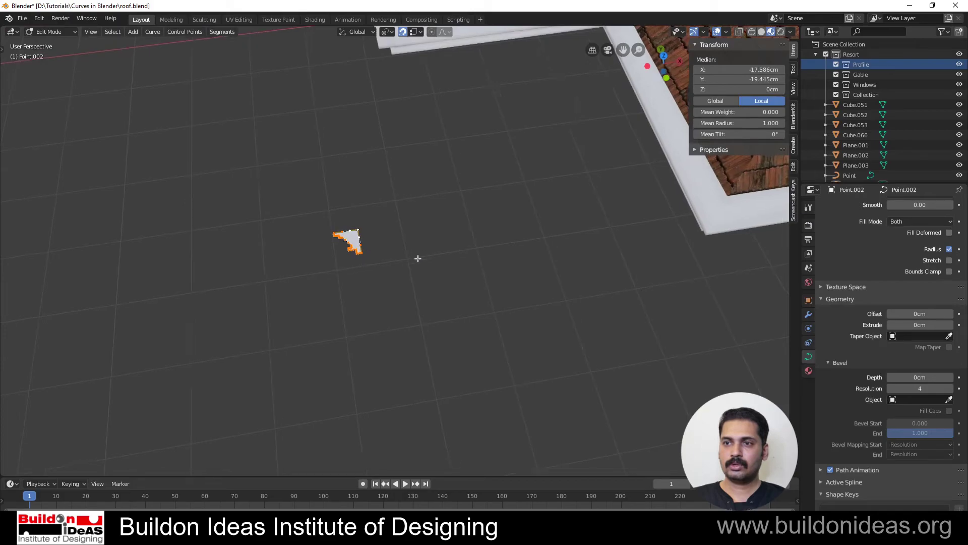
middle_click_drag(418, 259, 307, 318, "shift")
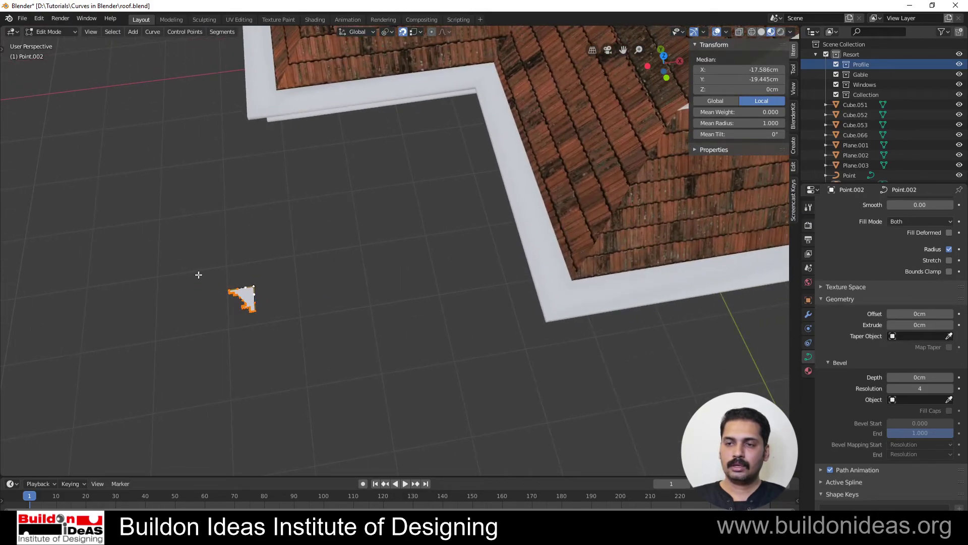
left_click_drag(204, 263, 255, 313)
scroll(212, 305, "up", 2)
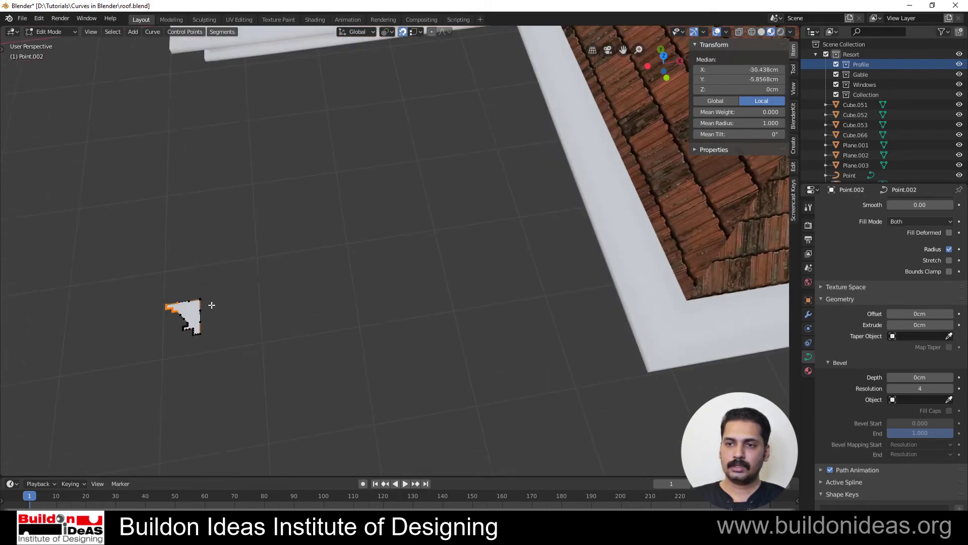
Move the selected profile points 5.81 cm along X.
middle_click_drag(262, 309, 350, 252)
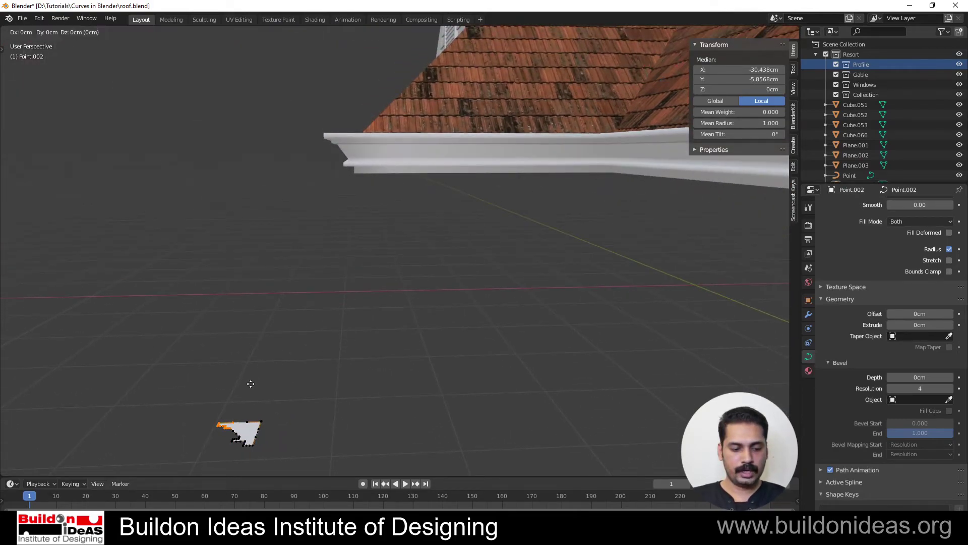
key("g")
key("x")
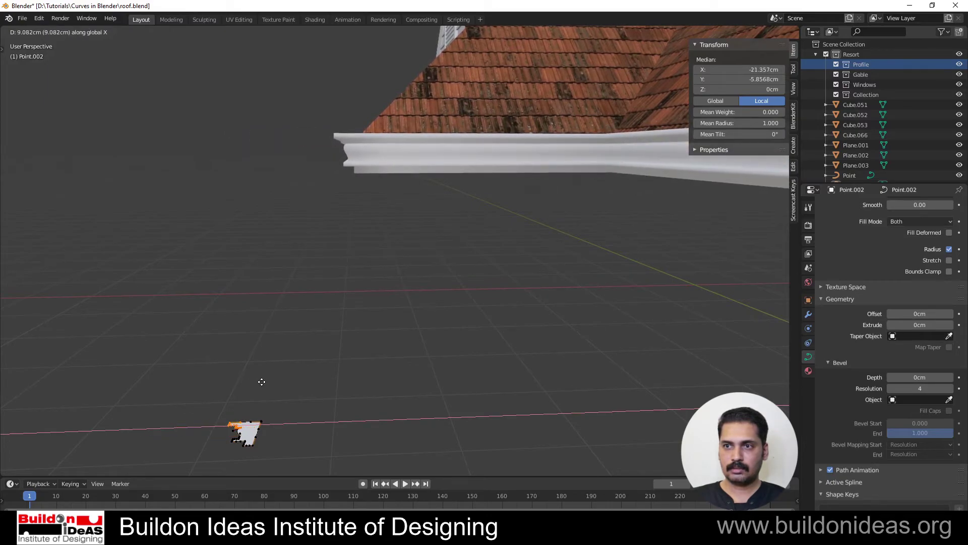
left_click(260, 383)
middle_click_drag(262, 383, 213, 385)
left_click(225, 351)
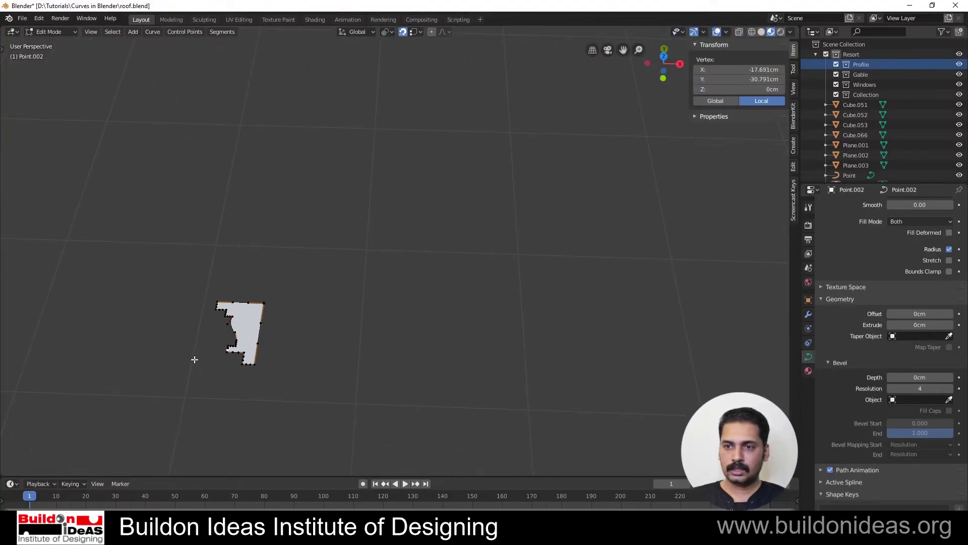
Delete two control points from the profile's lower notch as vertices.
scroll(212, 357, "down", 3)
middle_click_drag(323, 303, 335, 152)
middle_click_drag(293, 403, 384, 336)
scroll(240, 376, "up", 3)
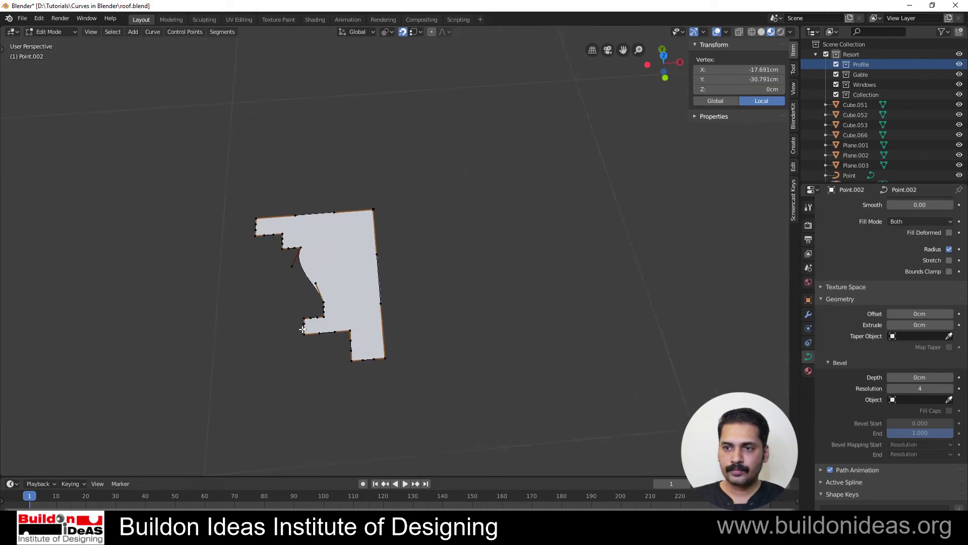
scroll(296, 361, "up", 3)
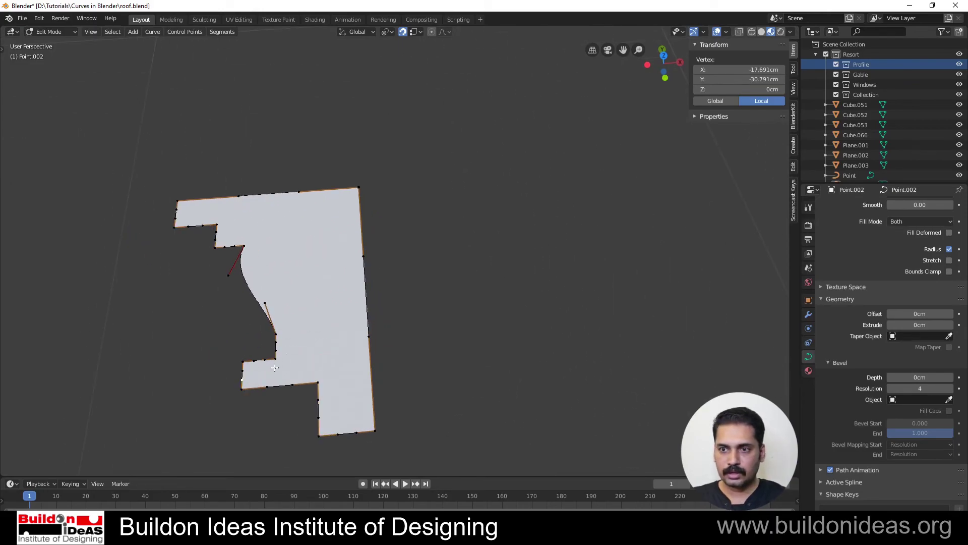
left_click(239, 361)
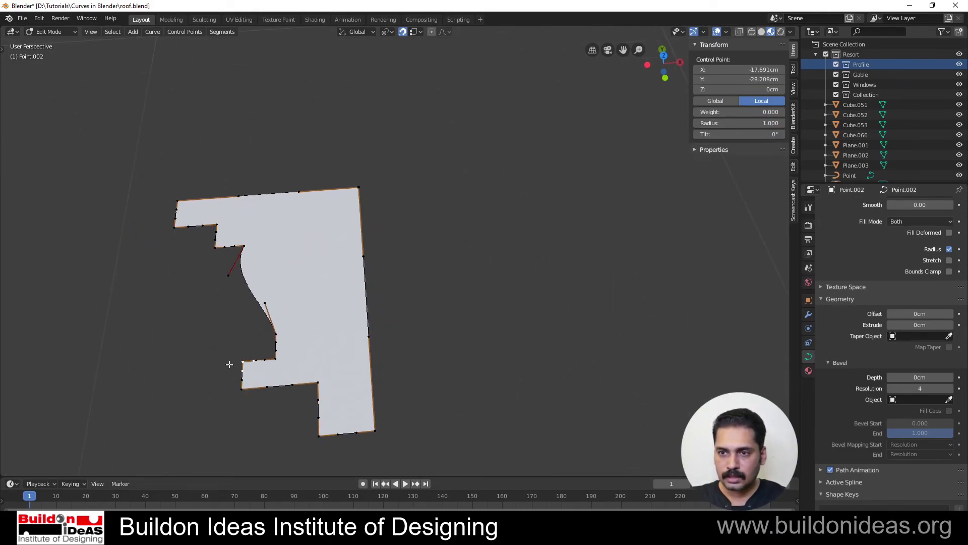
key("x")
left_click(199, 372)
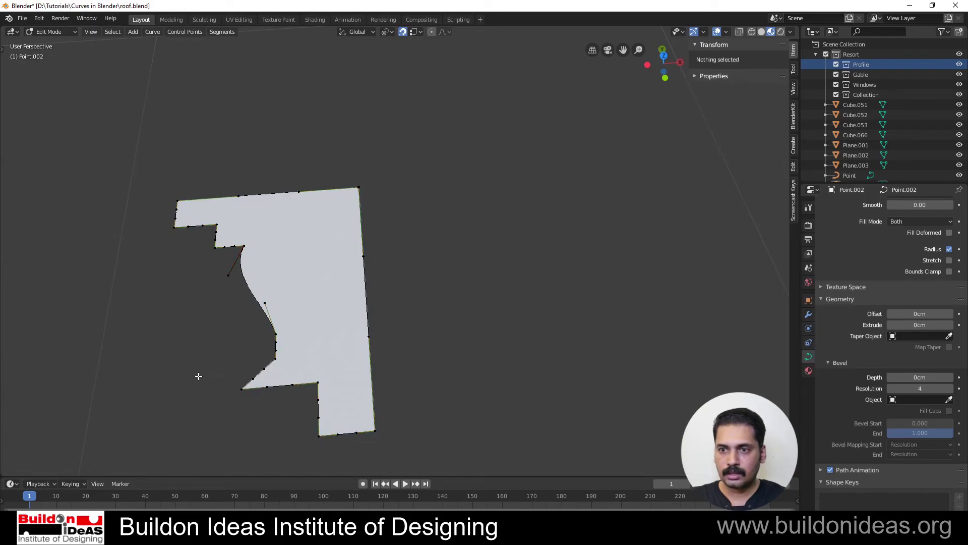
left_click(240, 392)
key("x")
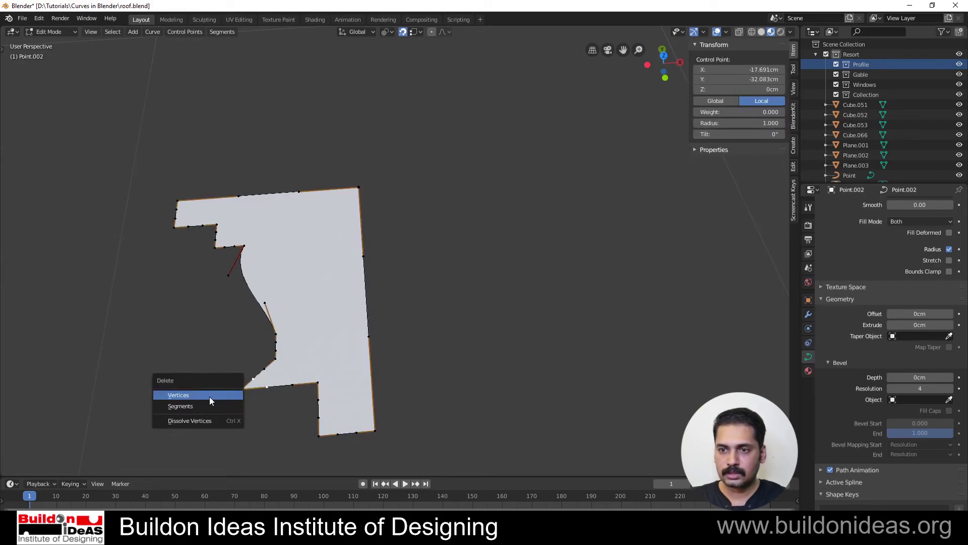
left_click(210, 397)
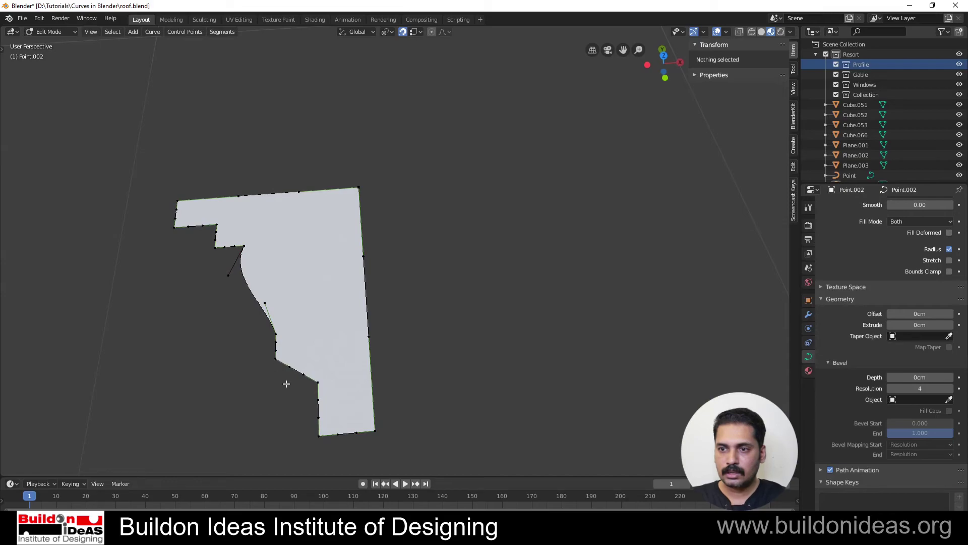
Move a lower-curve profile point along X, then start moving it downward.
left_click(277, 358)
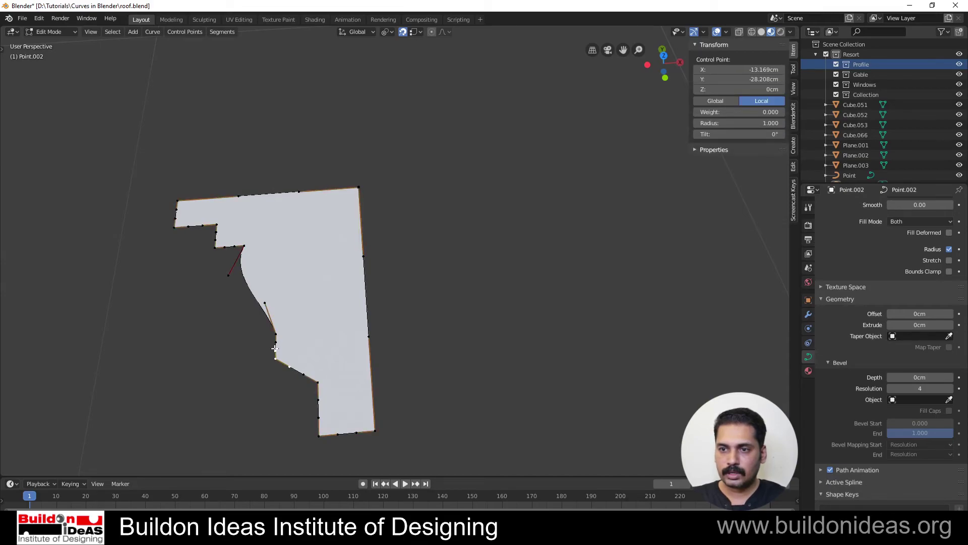
left_click(275, 348)
left_click(274, 358)
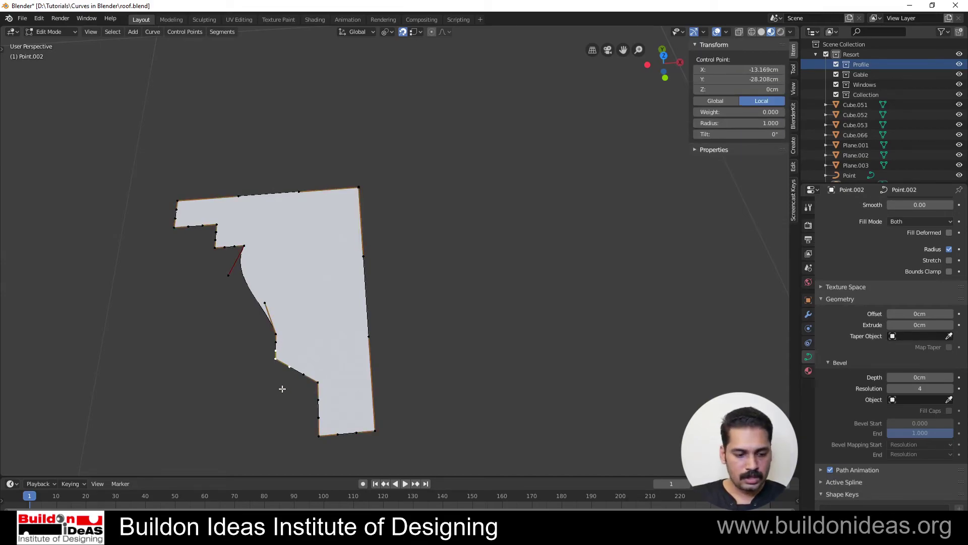
key("g")
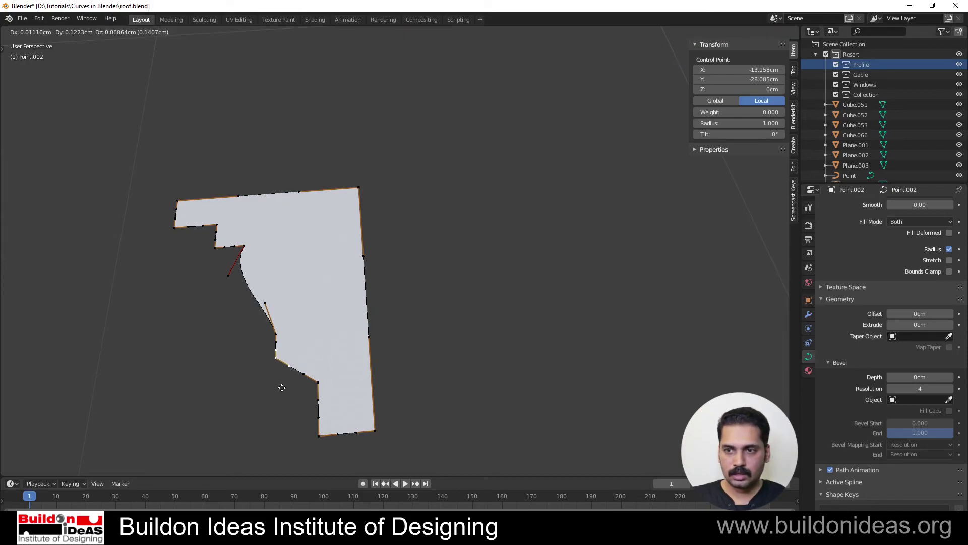
key("x")
left_click(276, 335)
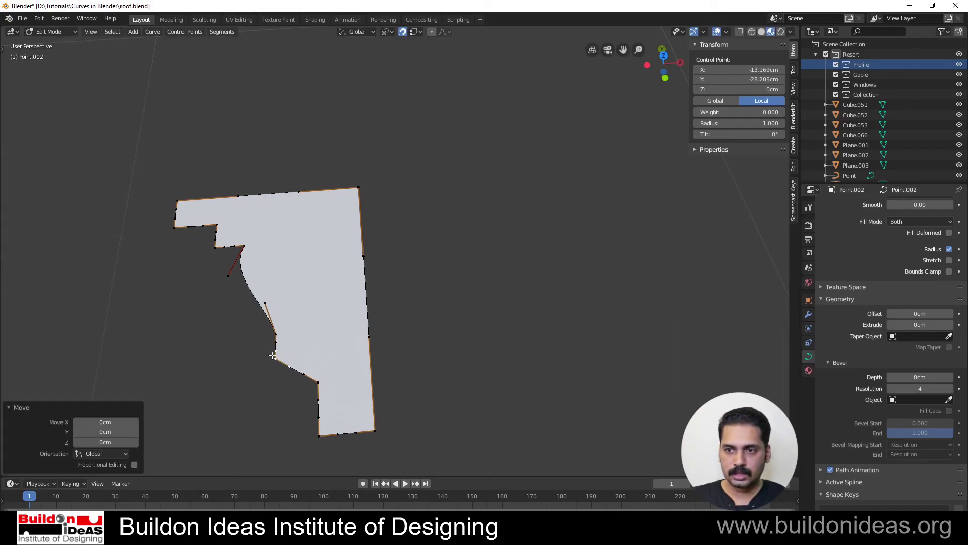
key("g")
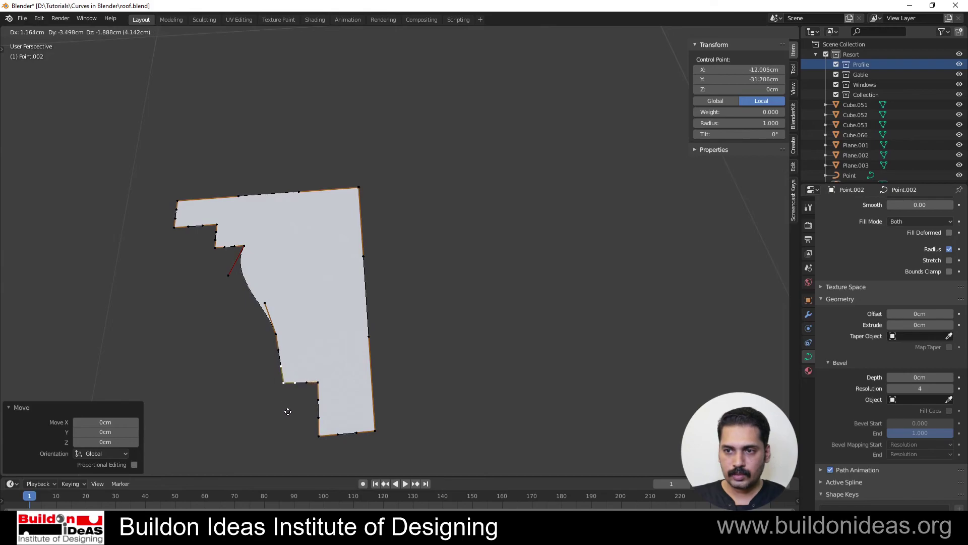